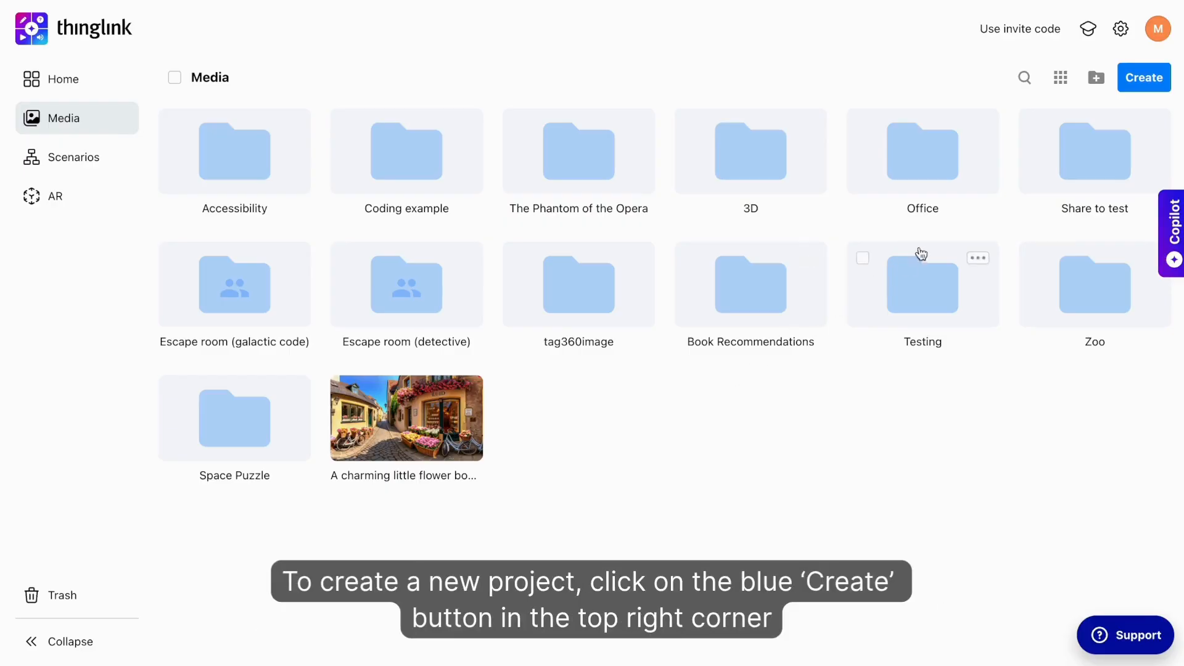
Step: Start a new project using Image as the interactive content type
left_click(1145, 92)
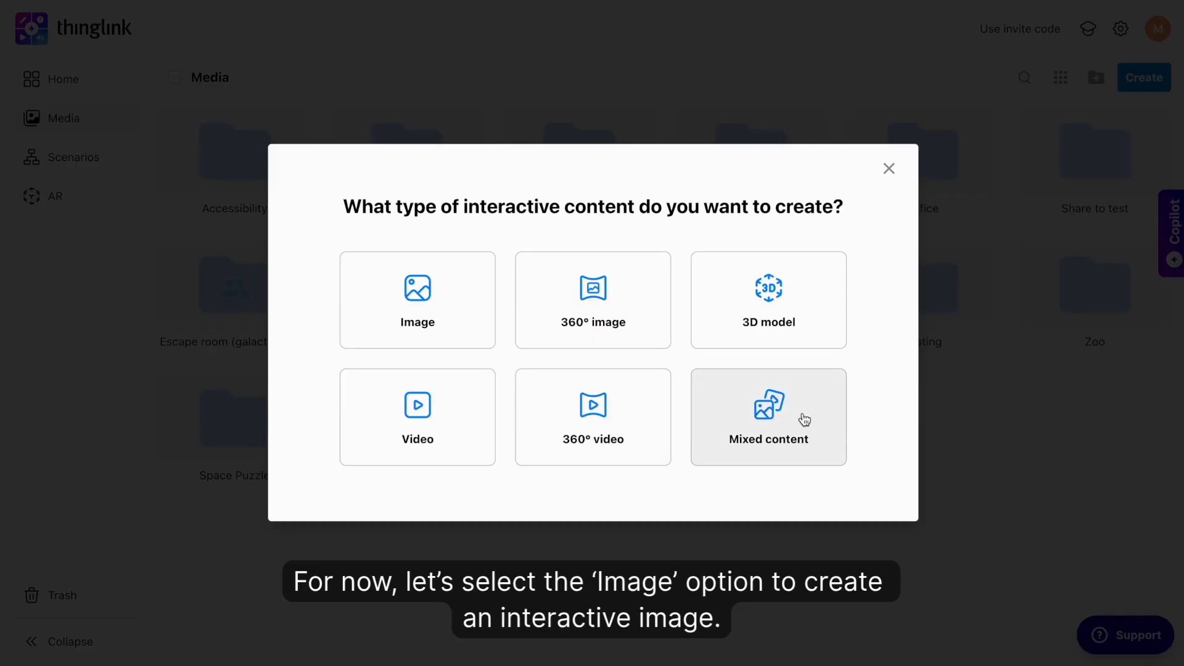
left_click(478, 337)
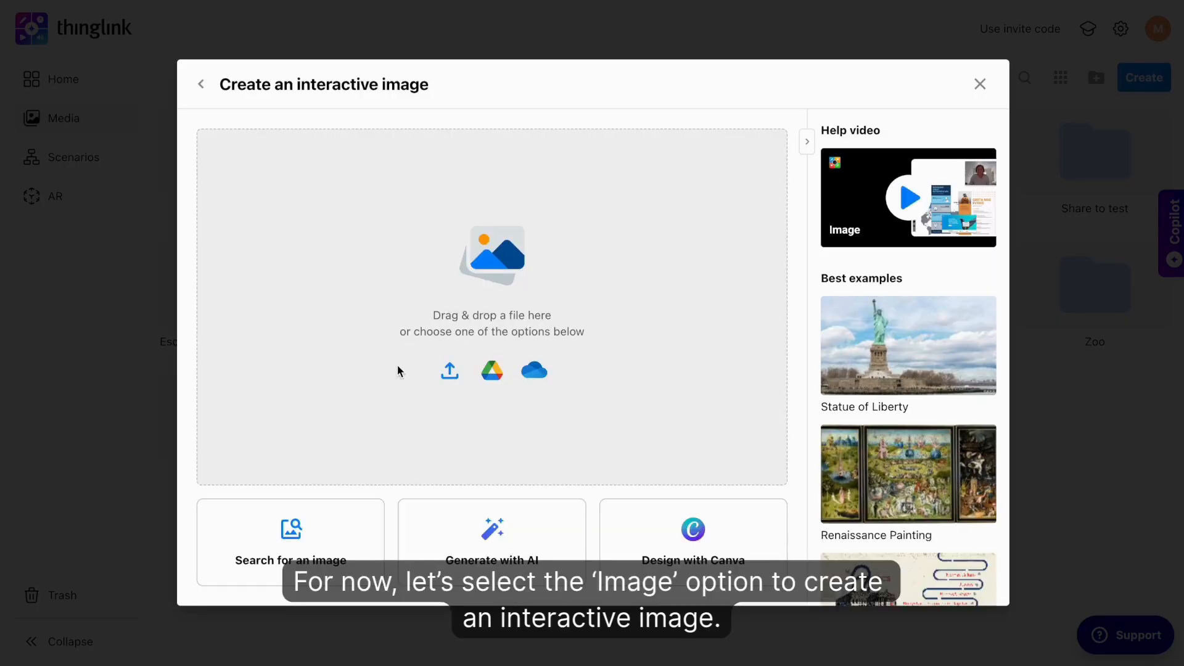
Step: Examine the AI generation, Unsplash search and Canva design options as sources for the base image
left_click(441, 521)
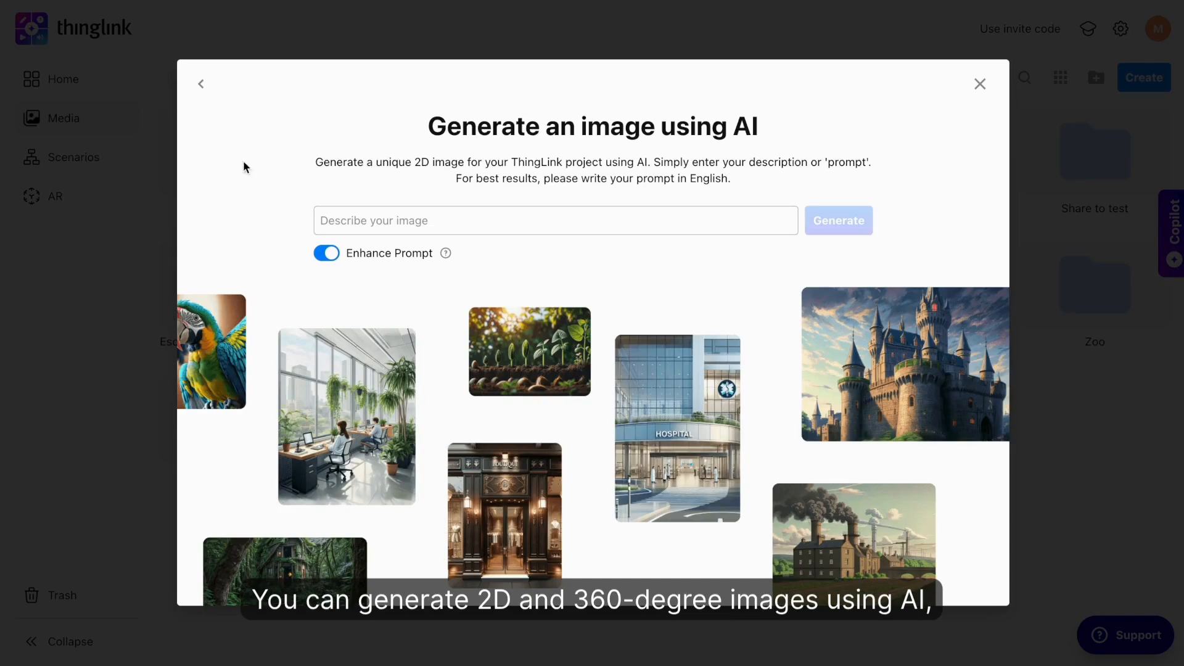
left_click(201, 85)
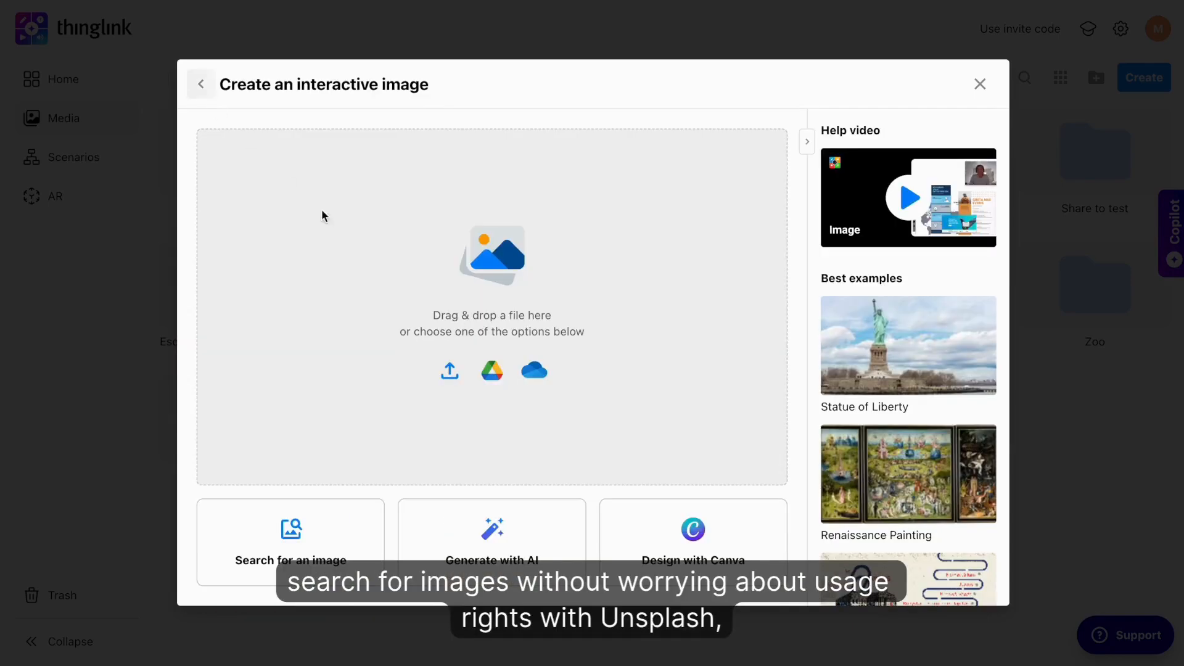
left_click(324, 539)
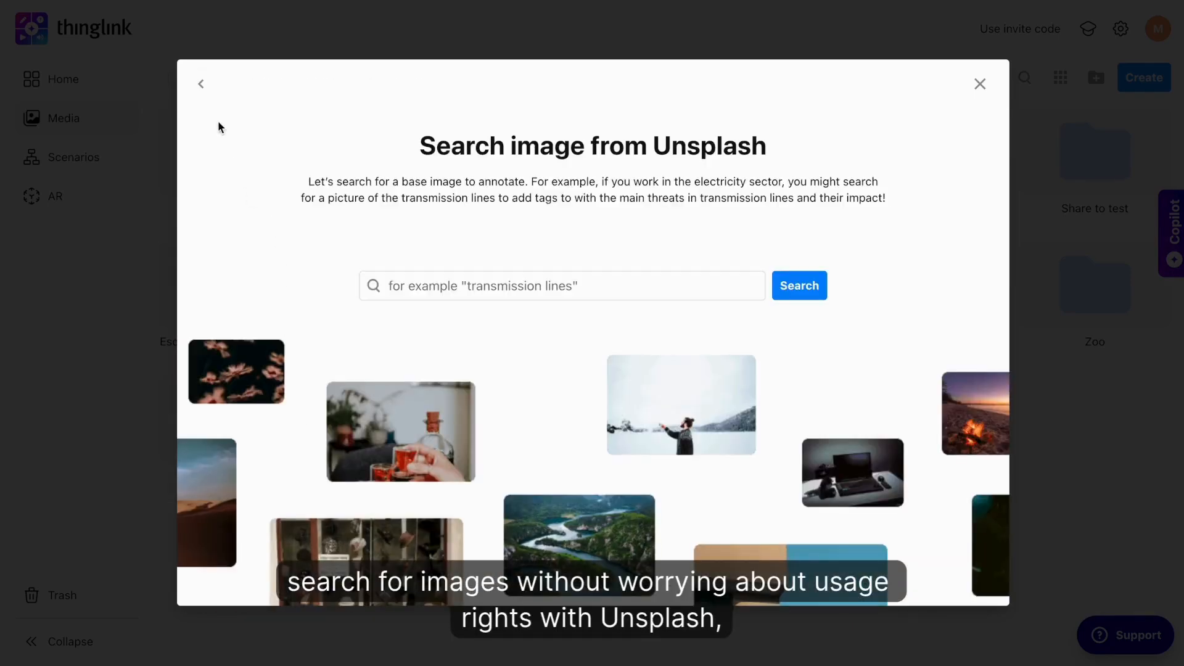
left_click(201, 84)
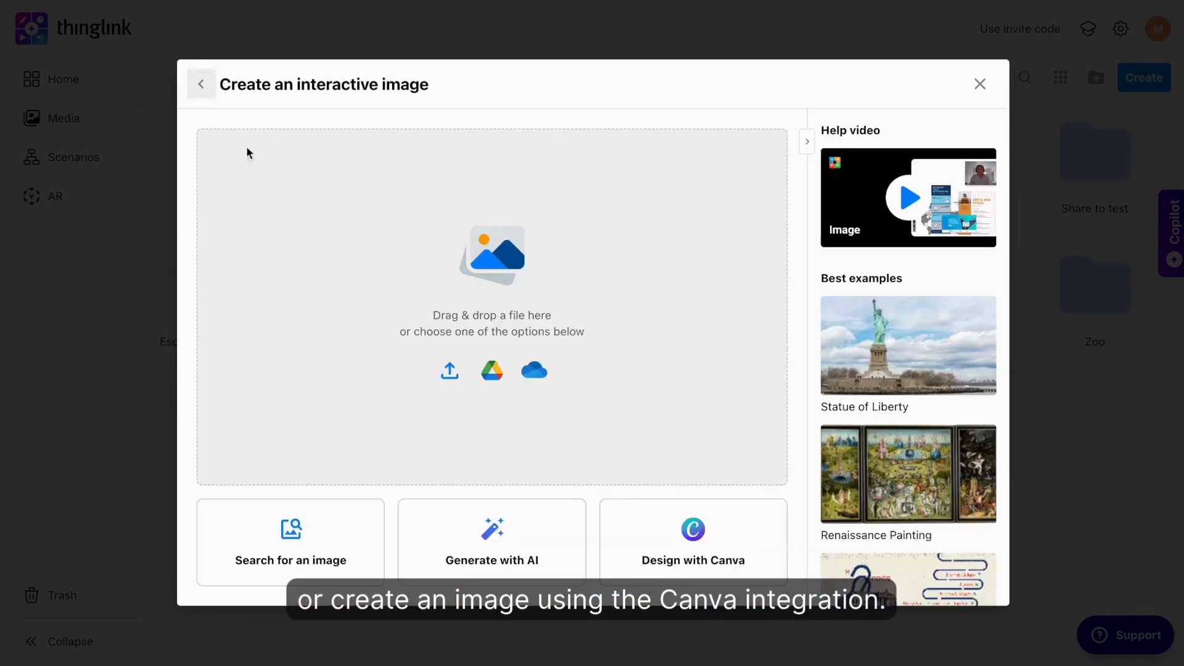
left_click(617, 532)
left_click(201, 86)
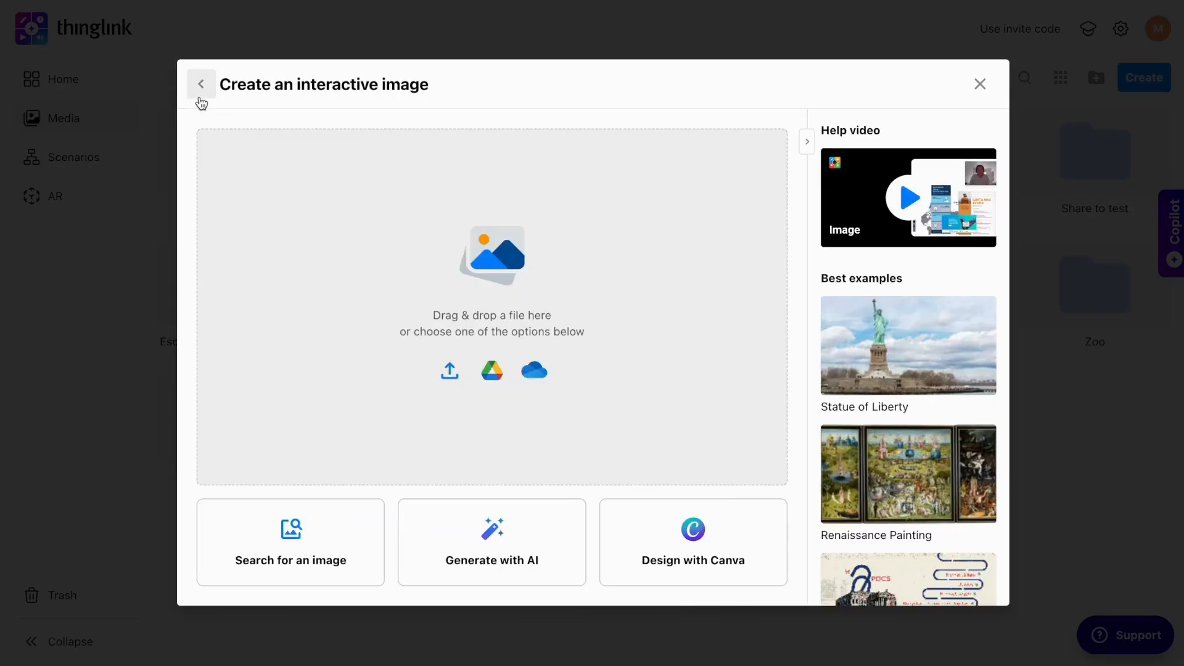
Step: Upload Office_map.jpg from the device as the base image
left_click(449, 370)
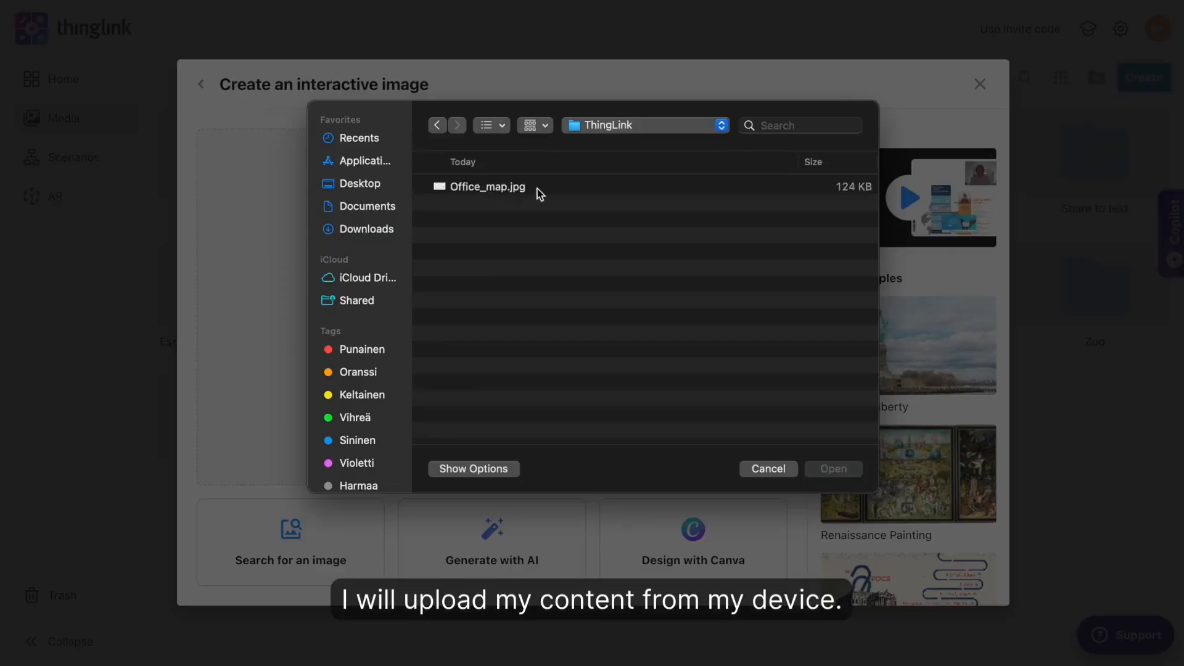
left_click(538, 187)
left_click(834, 474)
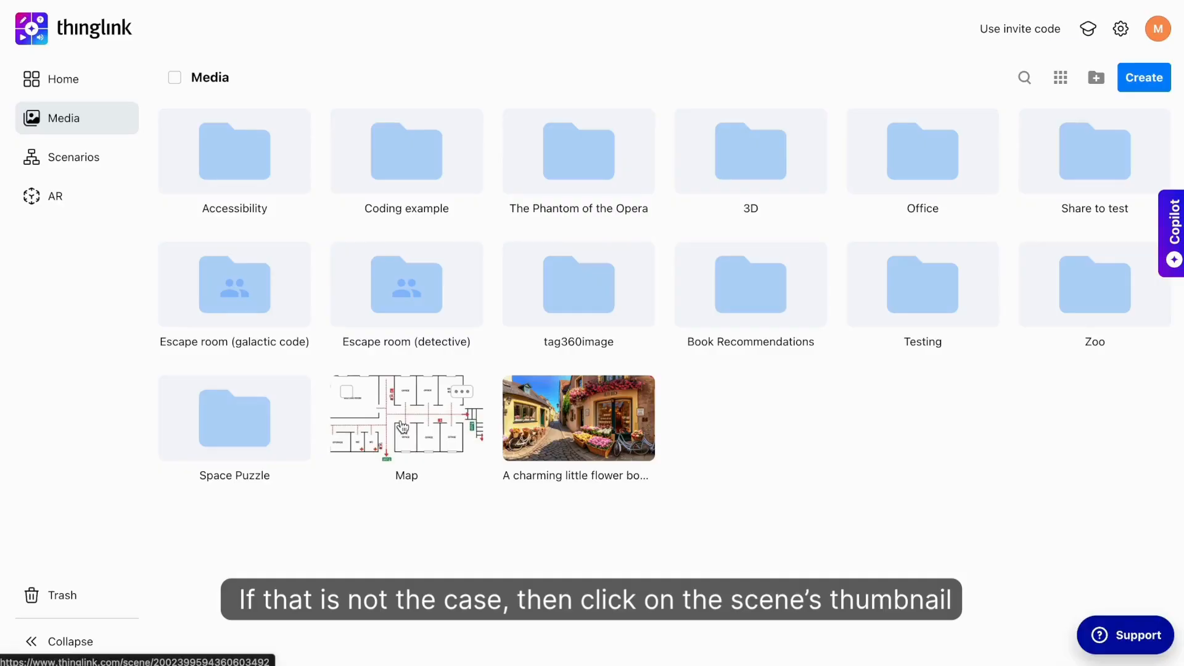
Step: Open the Map scene for editing and start adding a tag to it
left_click(402, 427)
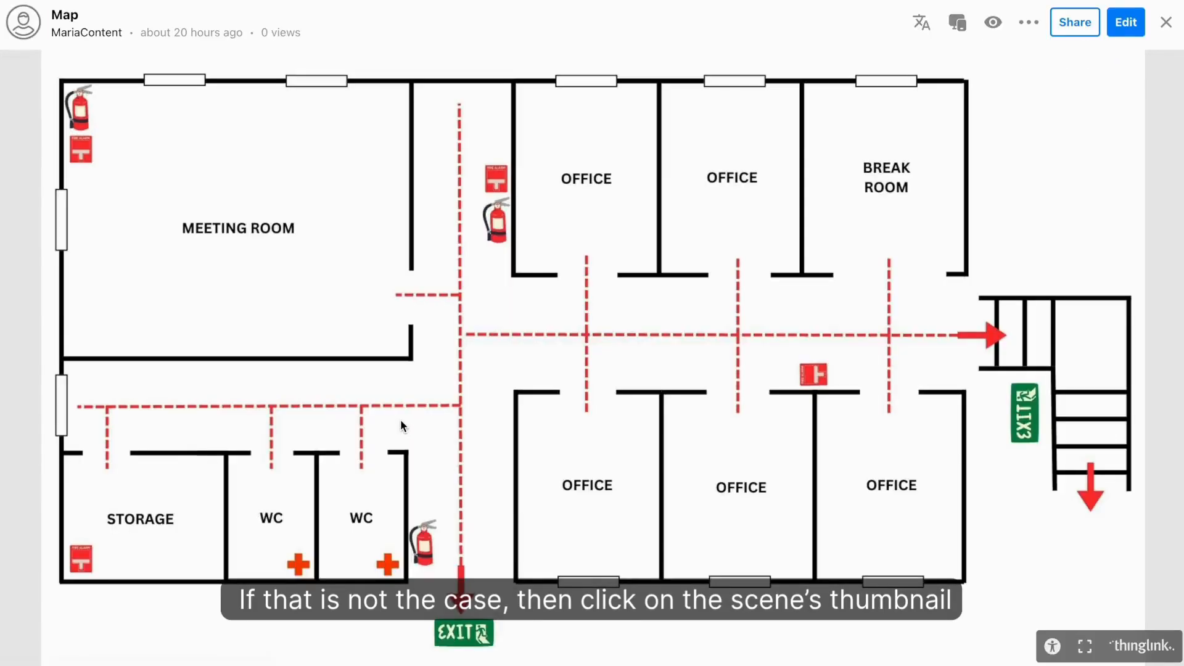
left_click(1126, 32)
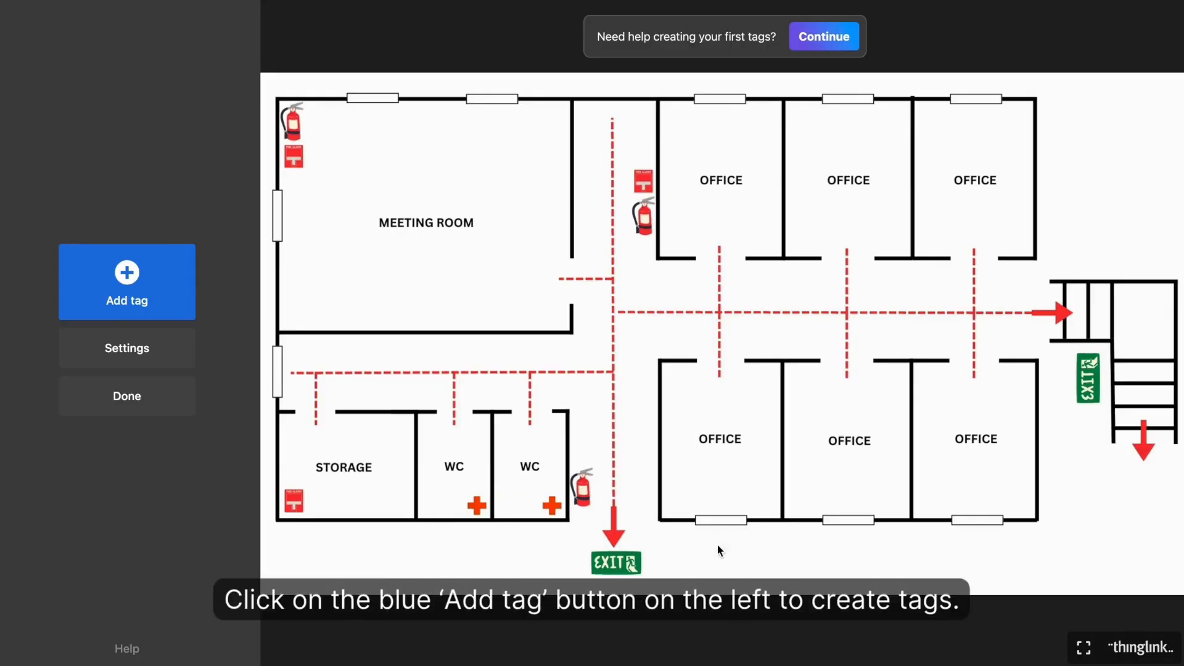
left_click(171, 310)
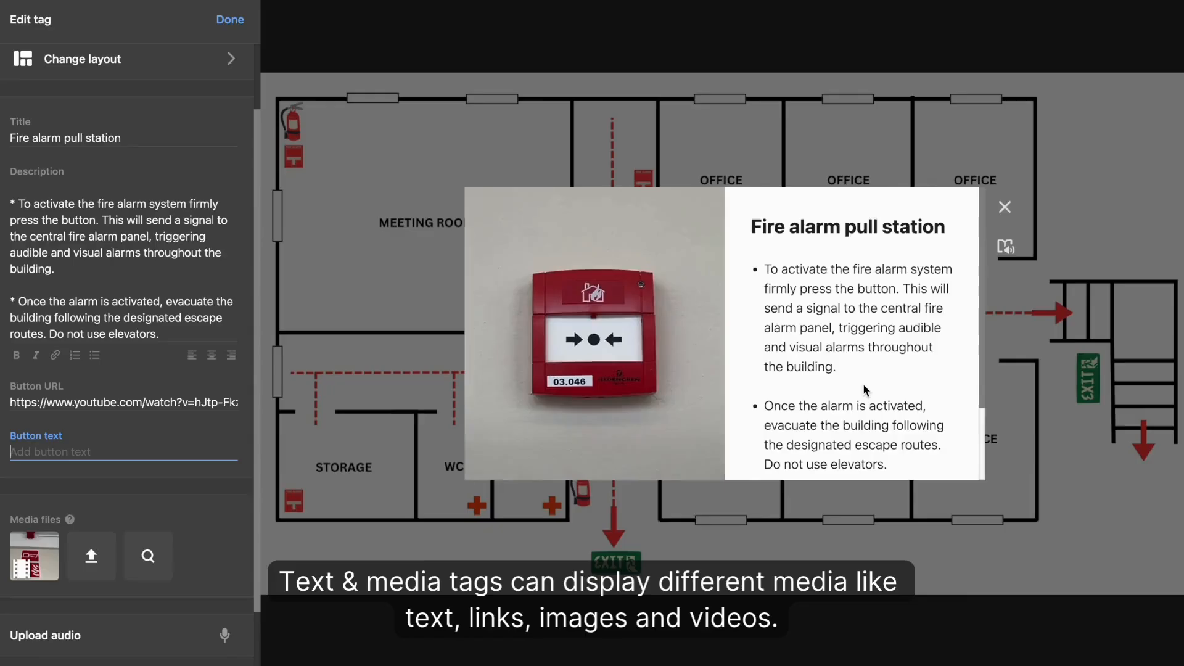
Step: Set the fire alarm pull station tag's button text to "How to Reset MCP" and add a text label tag
scroll(866, 390, "down", 3)
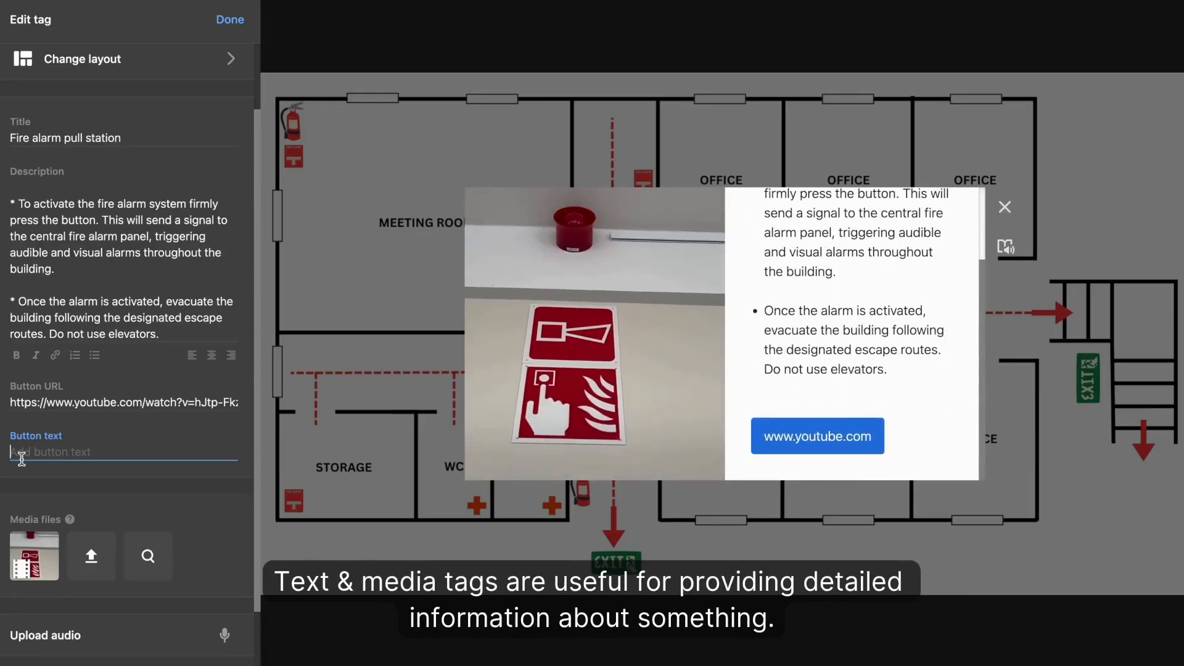
type("How to Reset MCP")
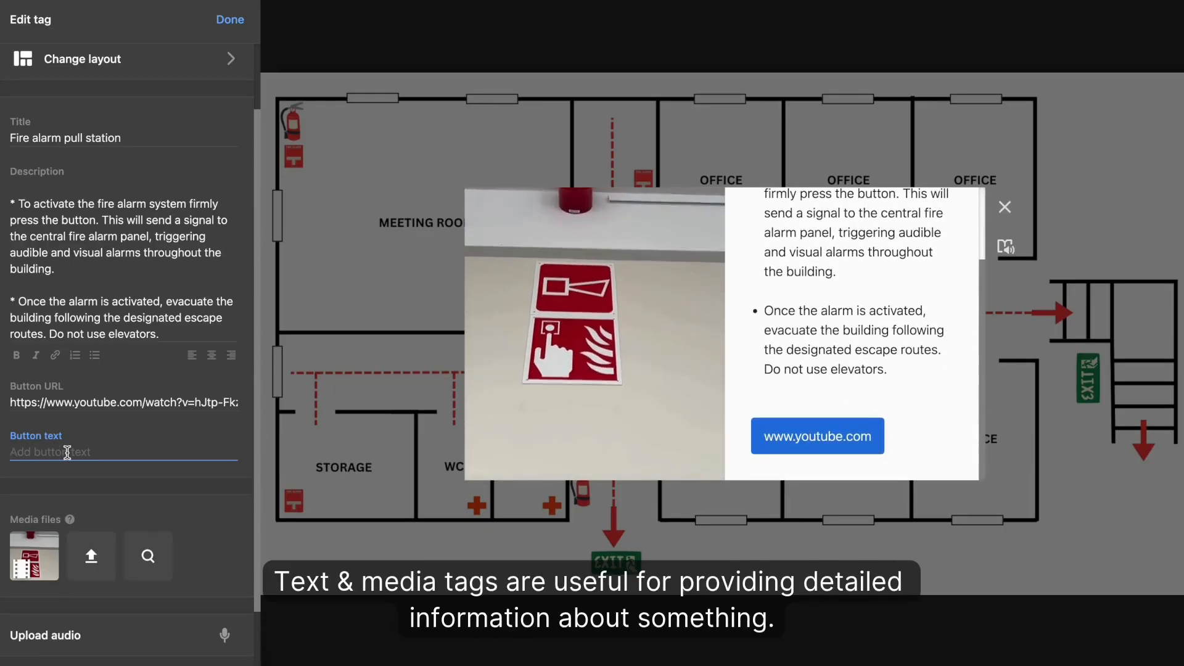
left_click(217, 506)
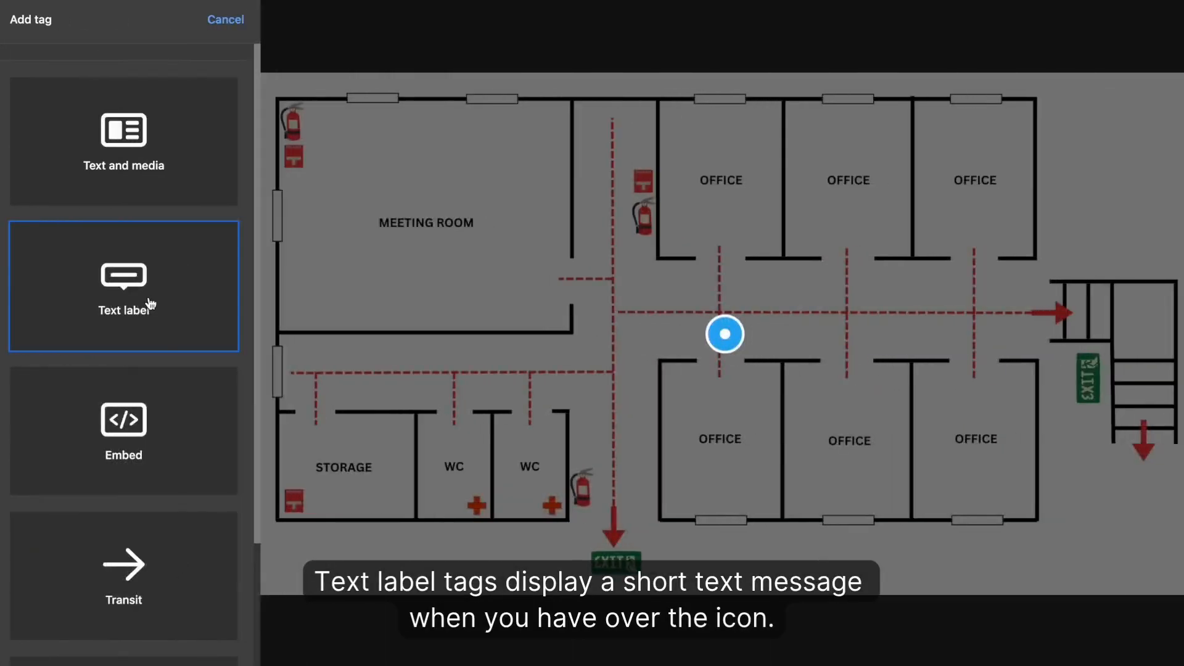
left_click(173, 307)
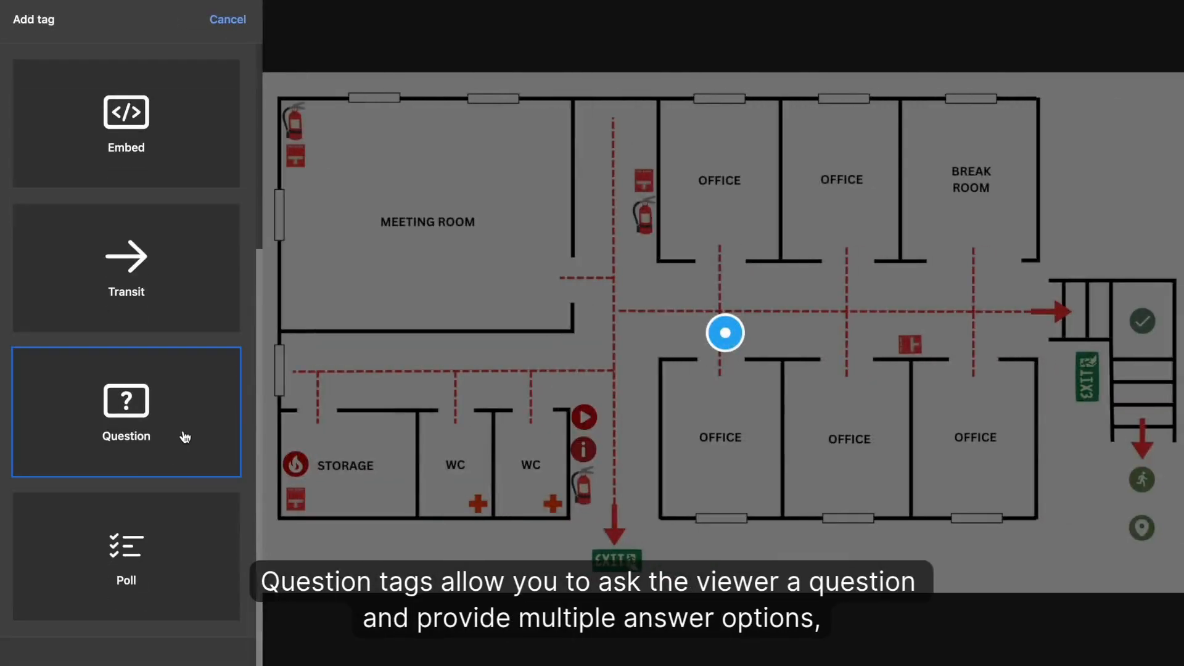
Step: Add a question tag asking "What is the best action to take if you discover a small fire in the office?" and mark immediate evacuation correct
left_click(185, 437)
left_click(110, 162)
type("What is the best action to take if you discover a small fire in the office?")
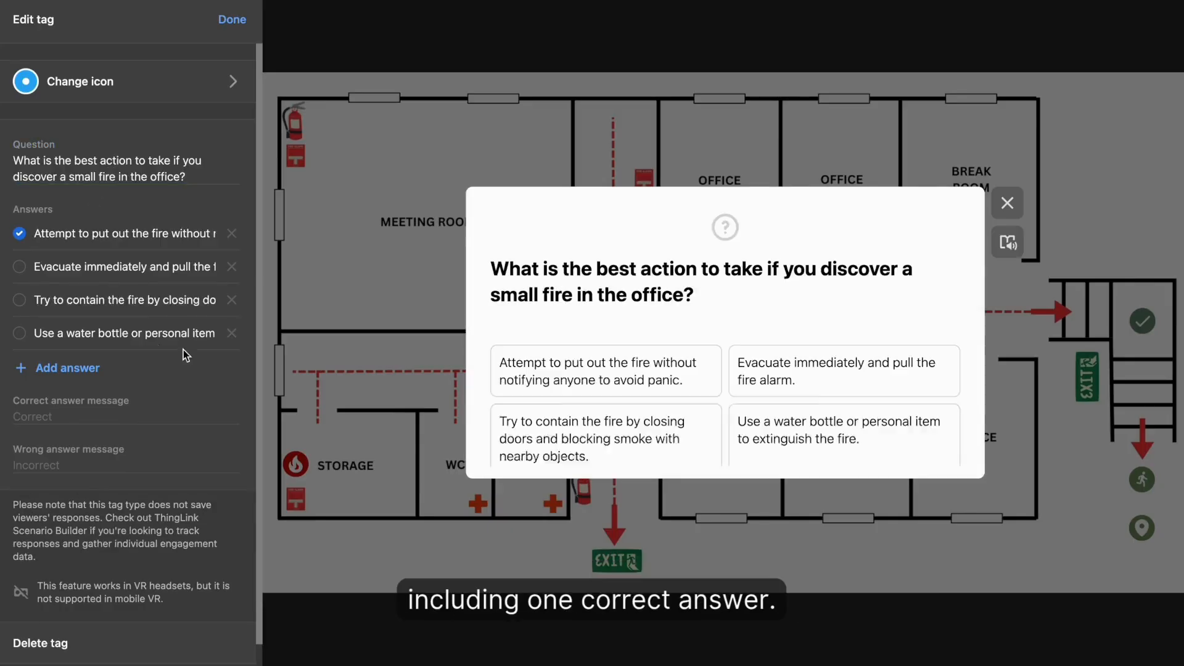
left_click(19, 267)
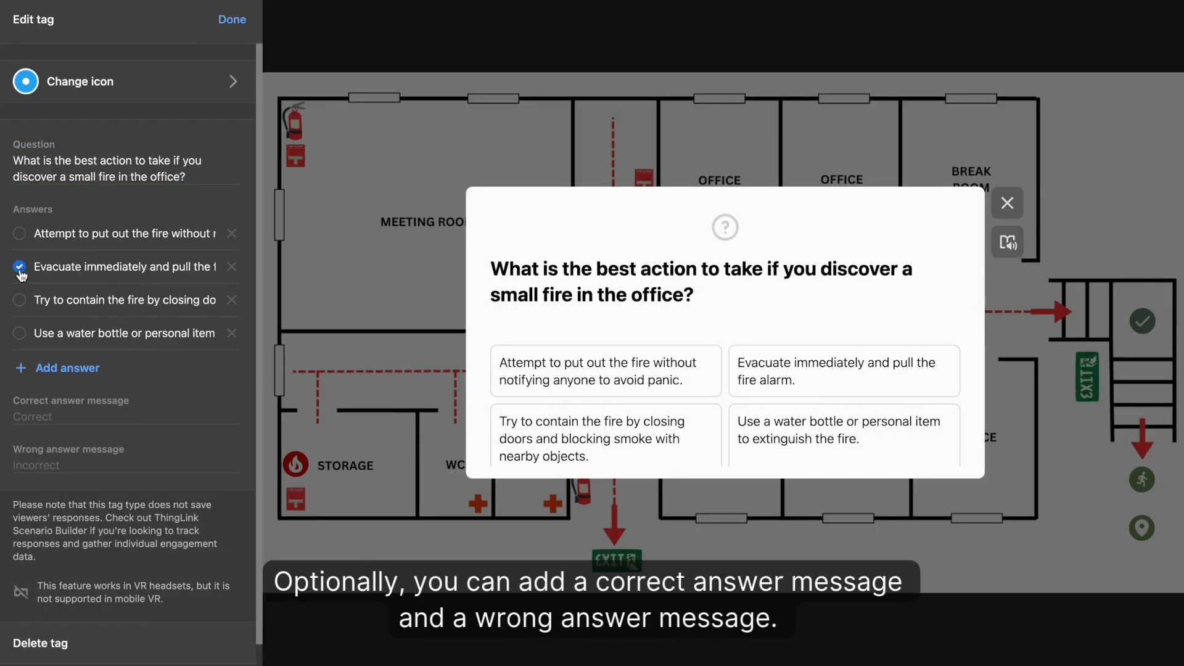
Step: Set the question tag's correct answer message to "Well done!" and its wrong answer message to "Try again."
left_click(37, 416)
type("Well done!")
left_click(54, 460)
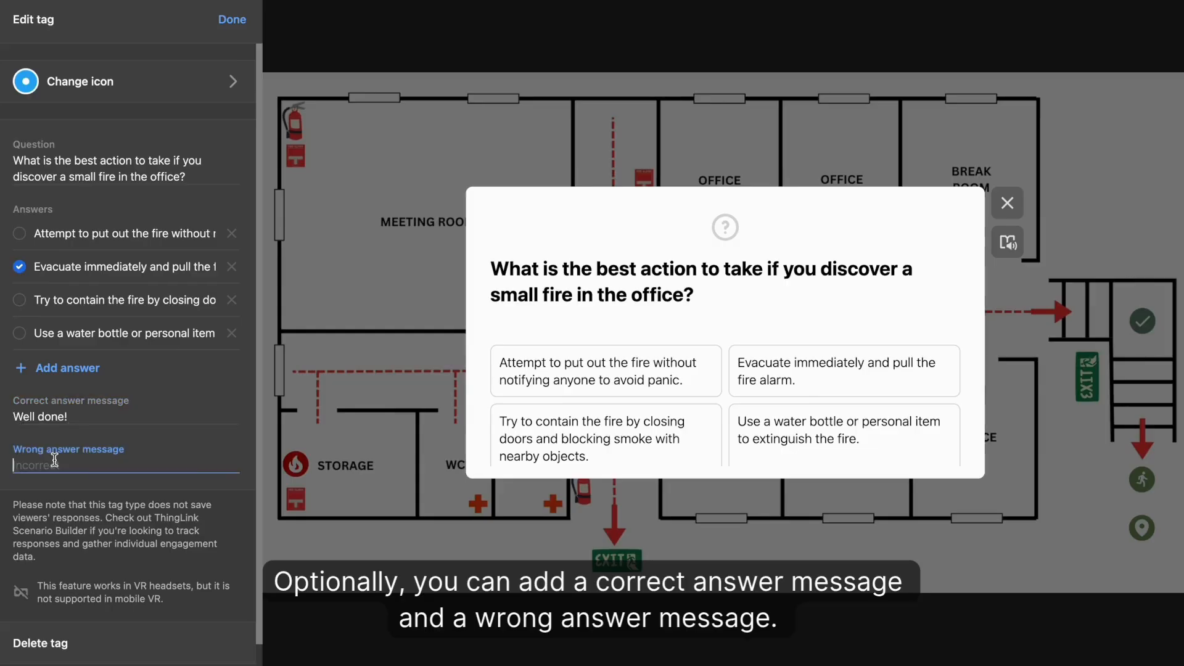
type("Try again.")
Step: Test the question preview with a wrong answer, return to the question, and choose the correct answer
left_click(579, 379)
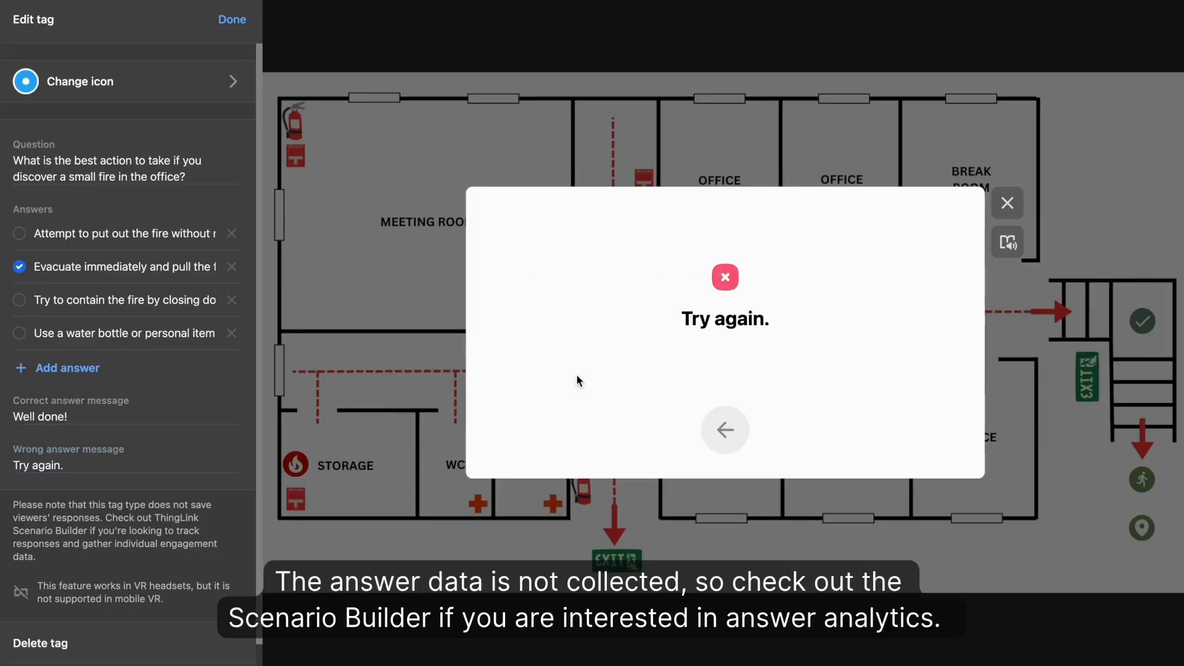
left_click(722, 432)
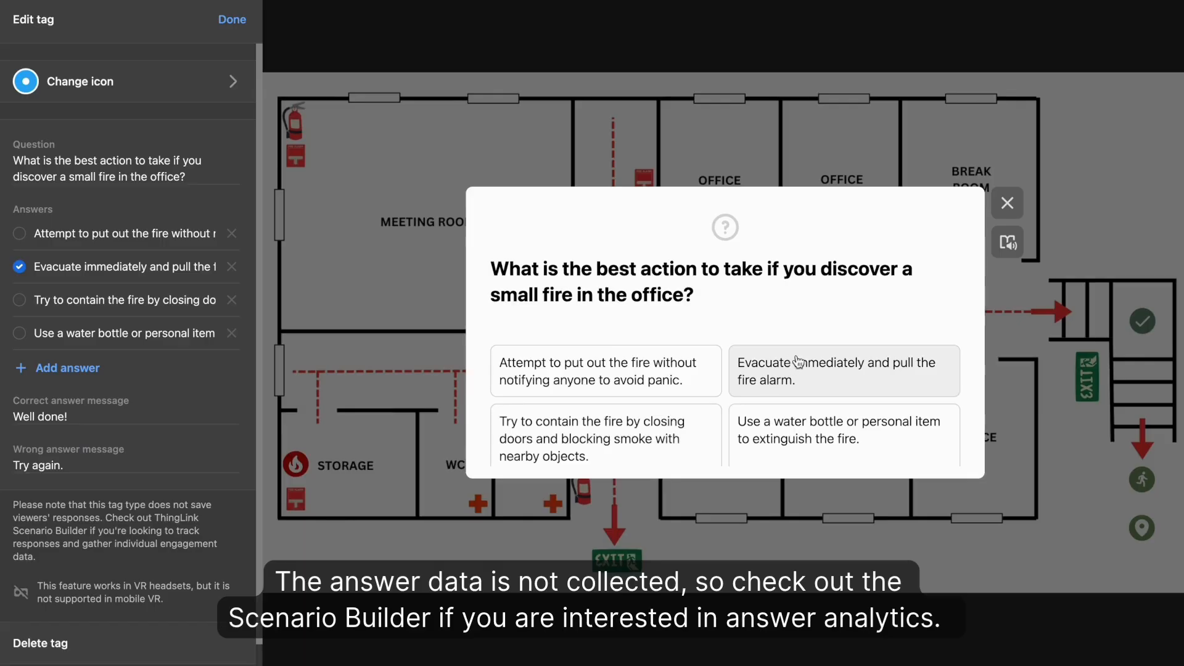
left_click(811, 374)
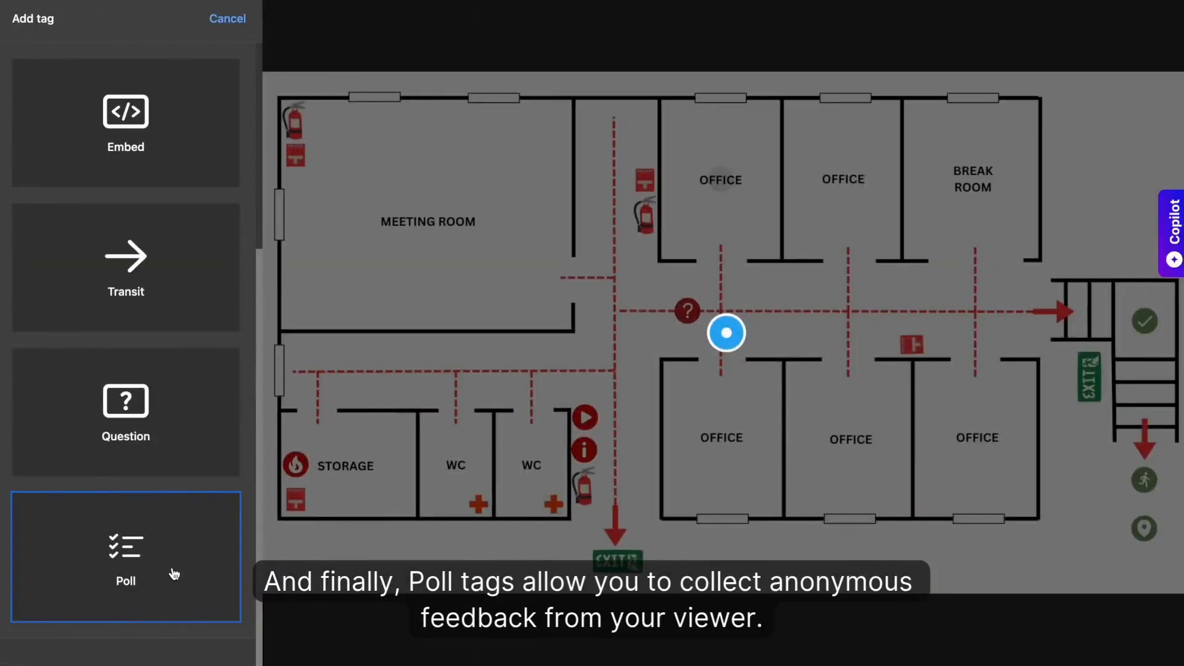
Step: Add a poll tag asking "Did you like this video?" with the options Yes, Not really and Kind of
left_click(175, 574)
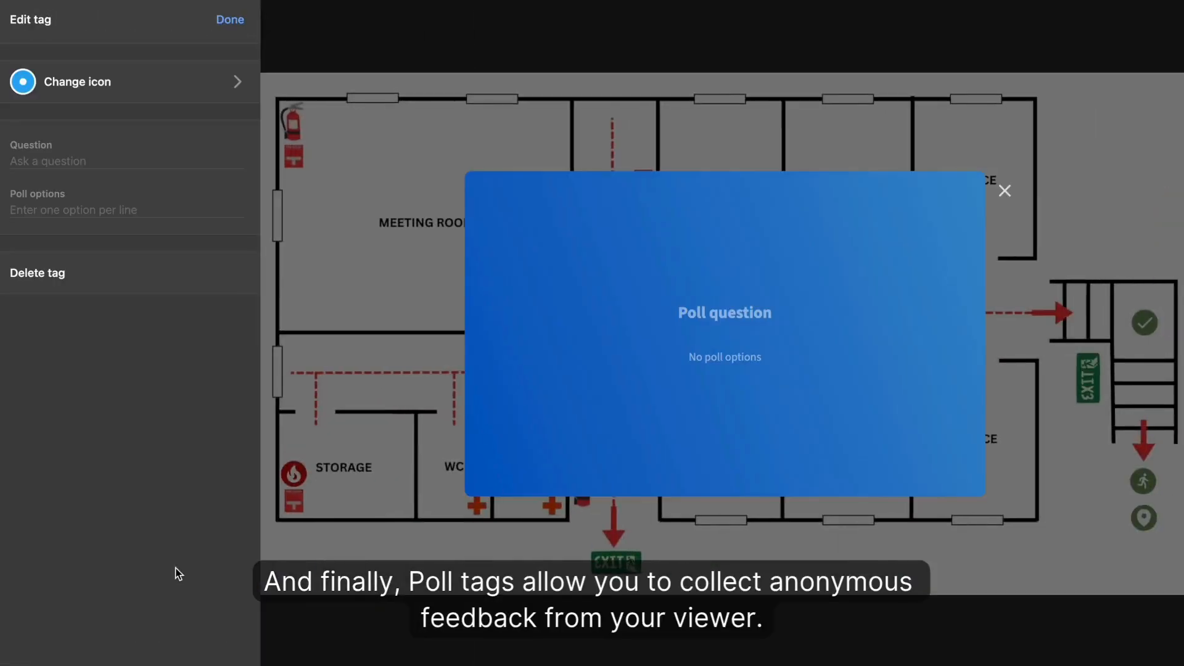
left_click(68, 159)
type("Did you like this video?")
left_click(98, 211)
type("Yes Not really Kind of")
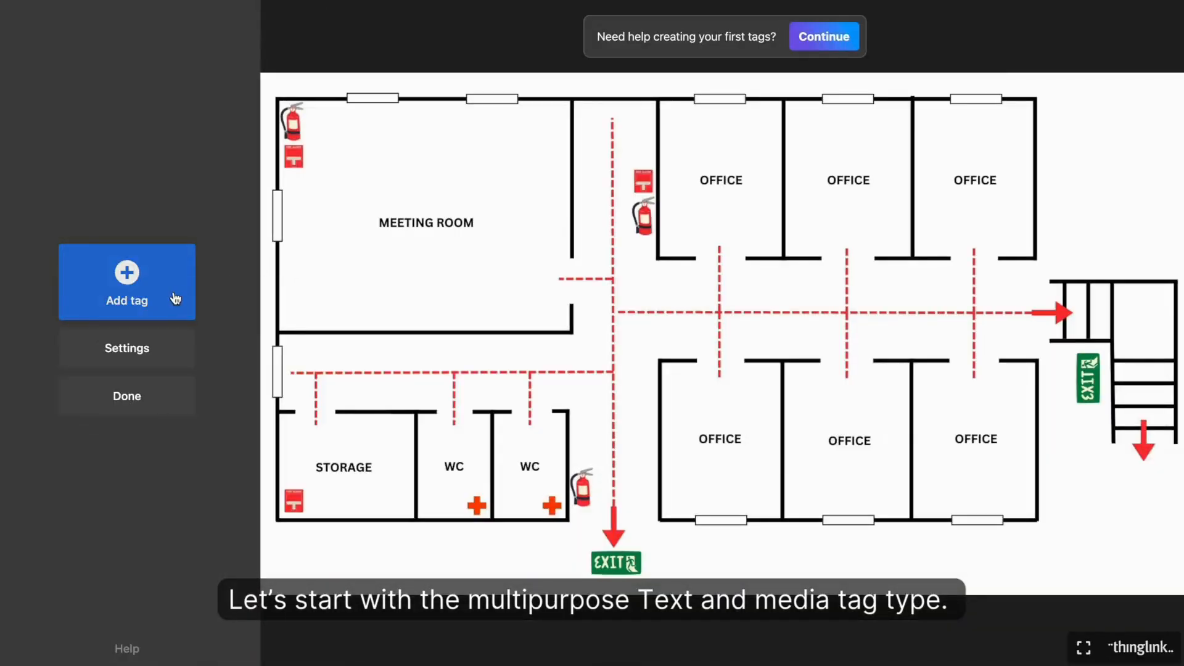
Step: Add a text and media tag titled "How to Use a Fire Extinguisher" and paste the PASS instructions as its description
left_click(175, 299)
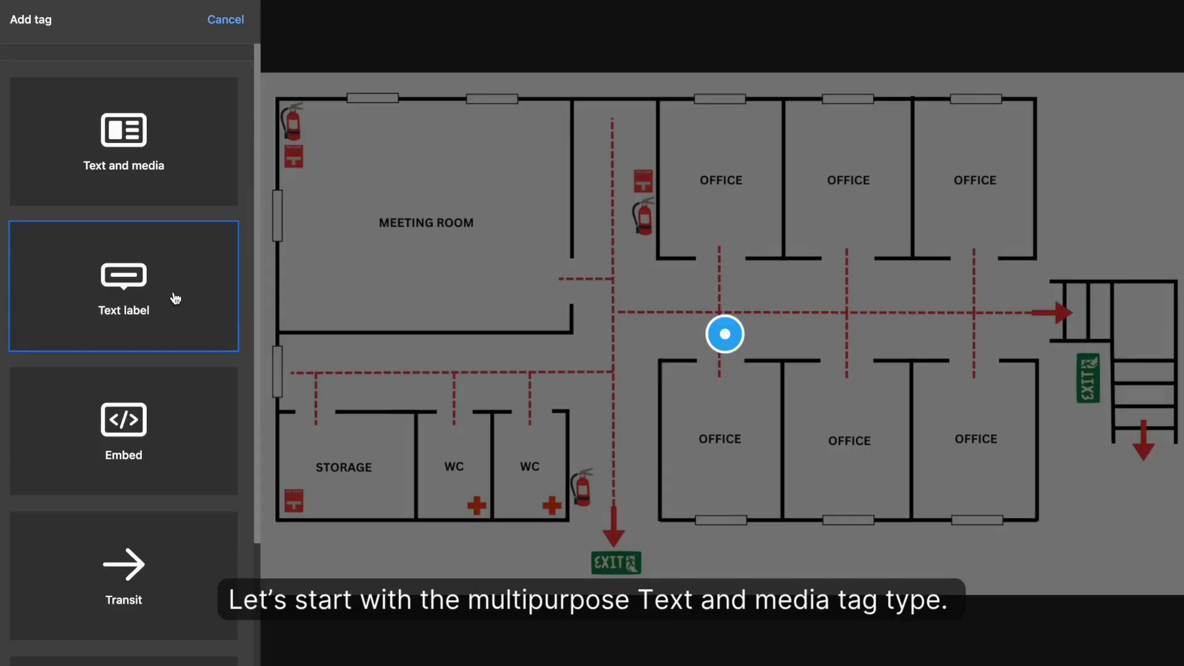
left_click(198, 165)
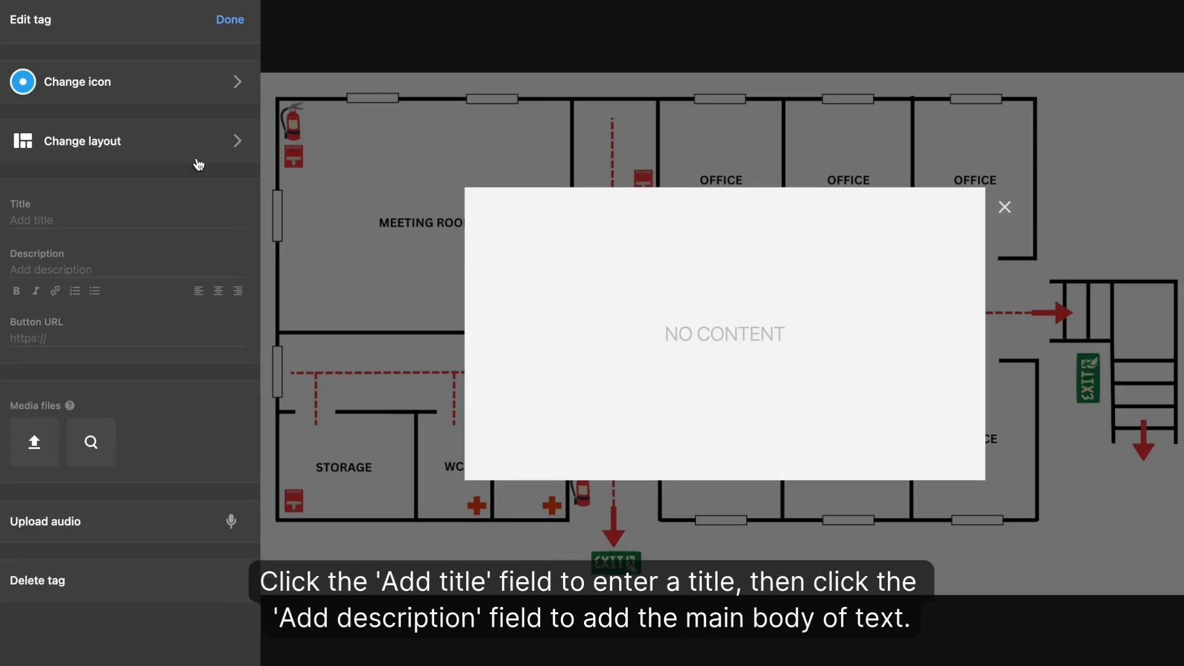
left_click(129, 223)
type("How to Use a Fire Extinguisher")
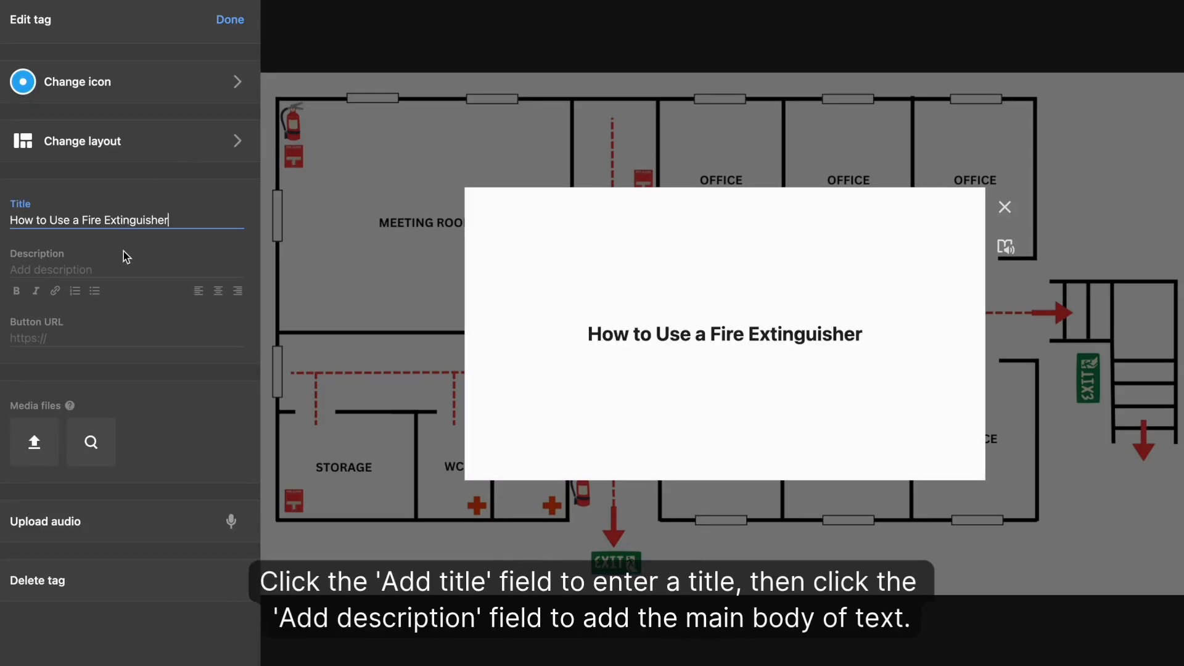
left_click(85, 262)
key("ctrl+v")
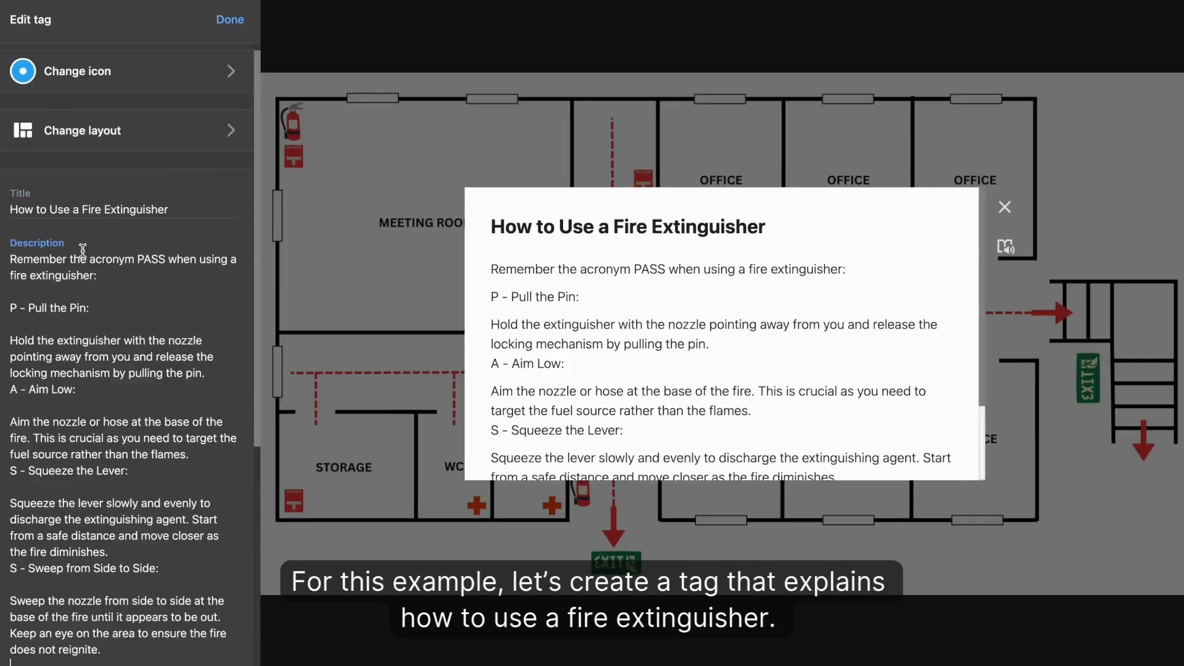
Step: Search Unsplash for "Fire Extinguisher" and add the photo of a red extinguisher on a grey wall to the tag's media
scroll(143, 429, "down", 5)
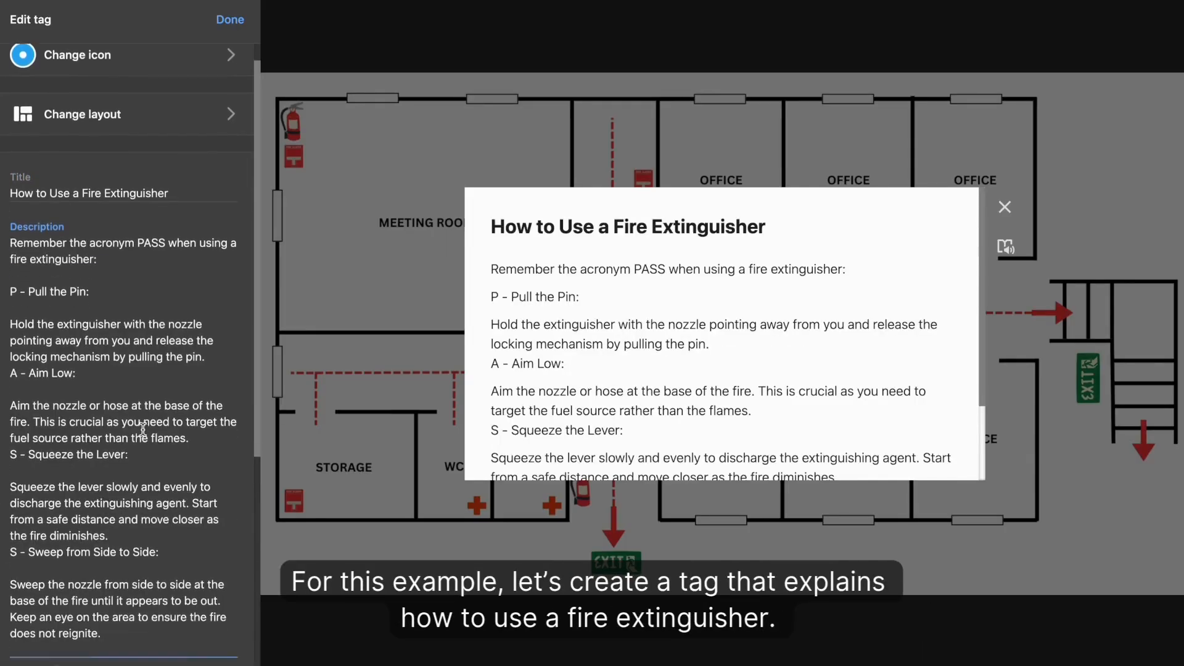
scroll(143, 429, "down", 3)
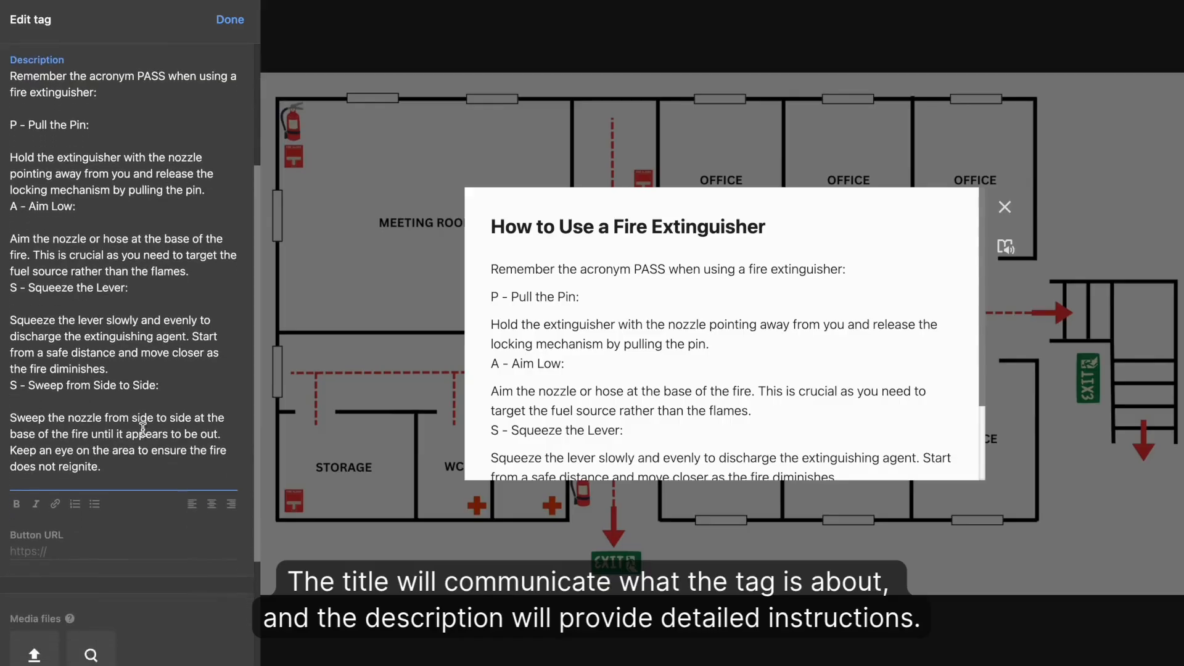
scroll(143, 429, "down", 1)
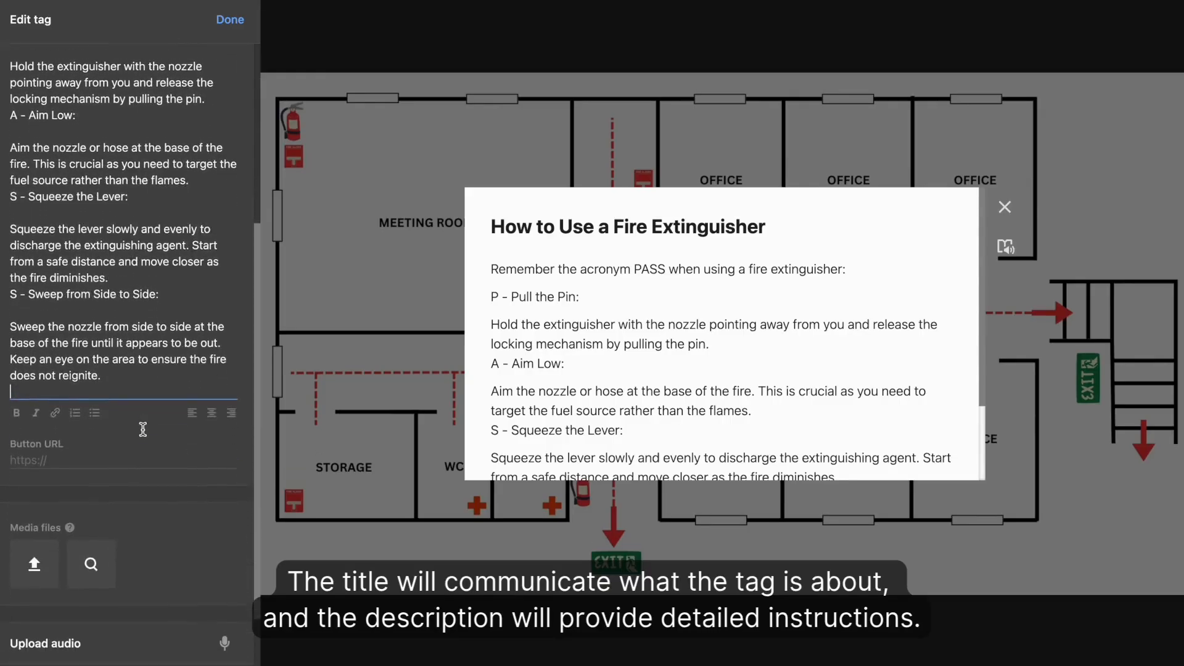
scroll(144, 435, "down", 2)
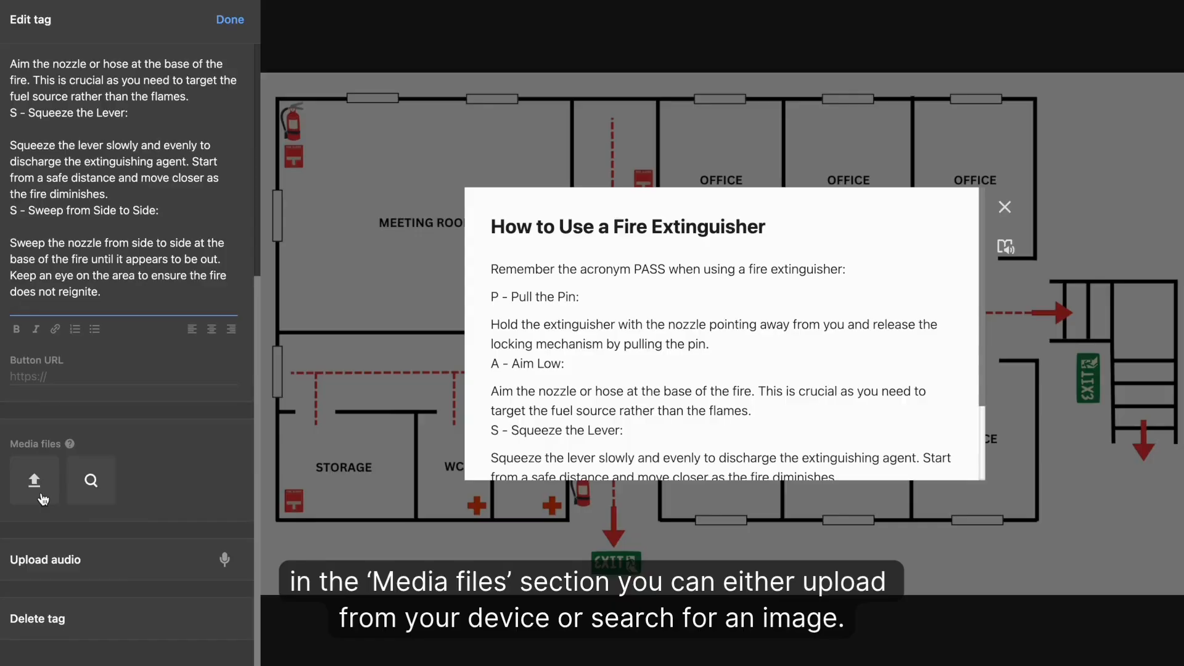
left_click(91, 483)
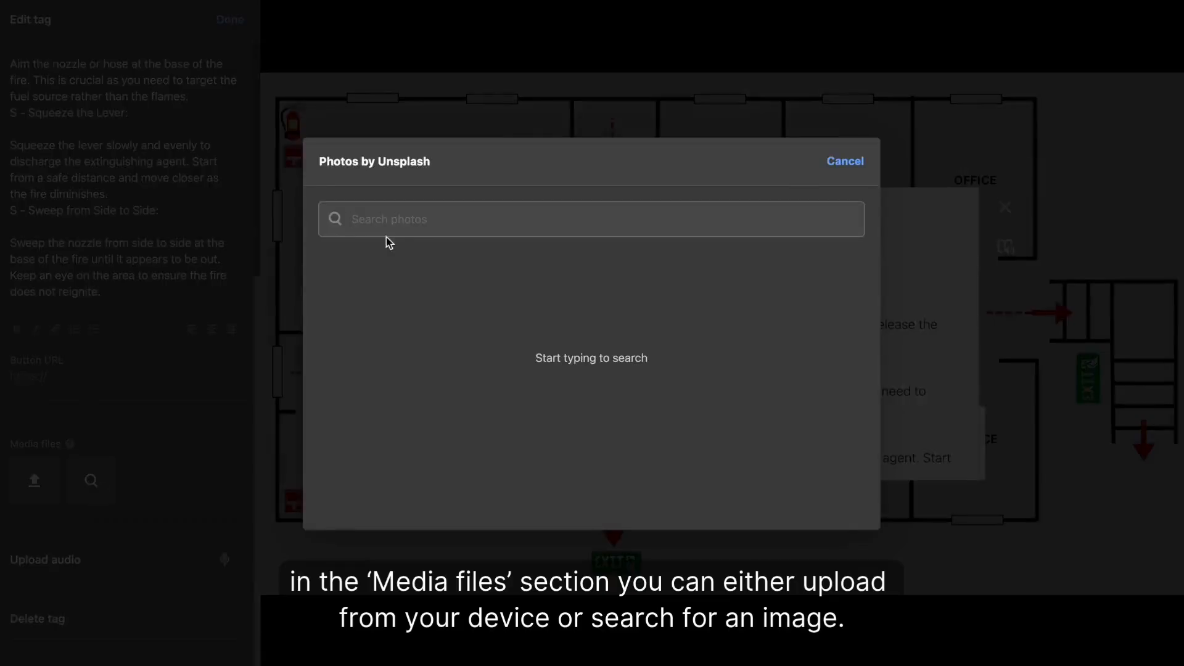
type("Fire Extinguisher")
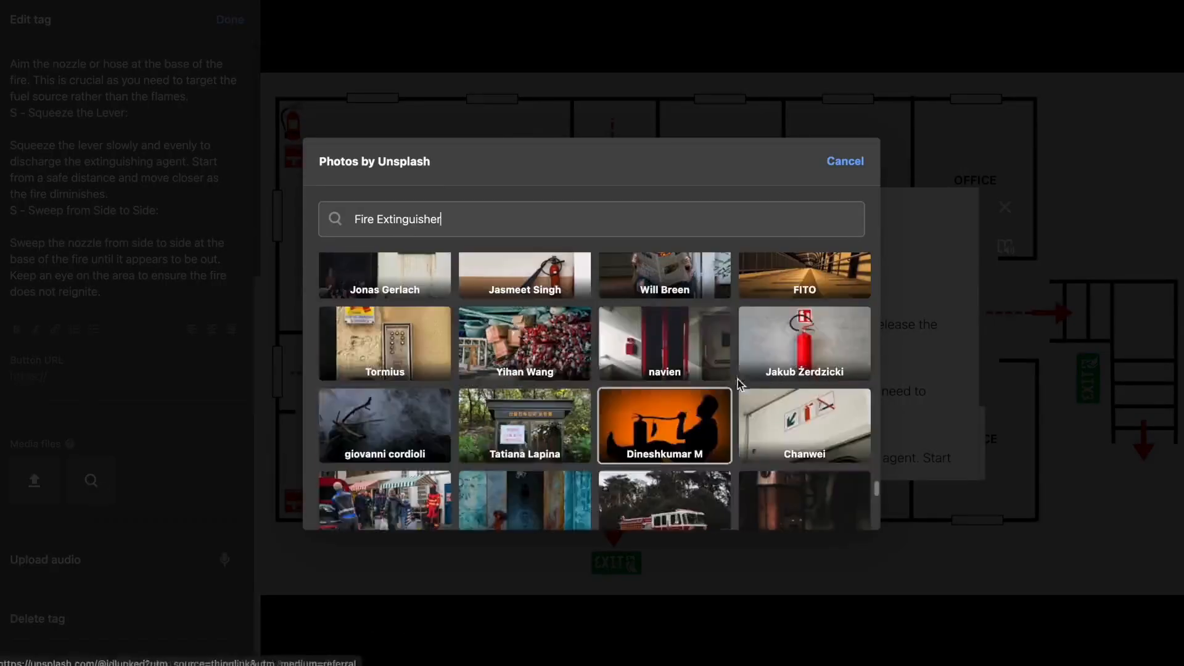
left_click(738, 380)
scroll(190, 312, "up", 6)
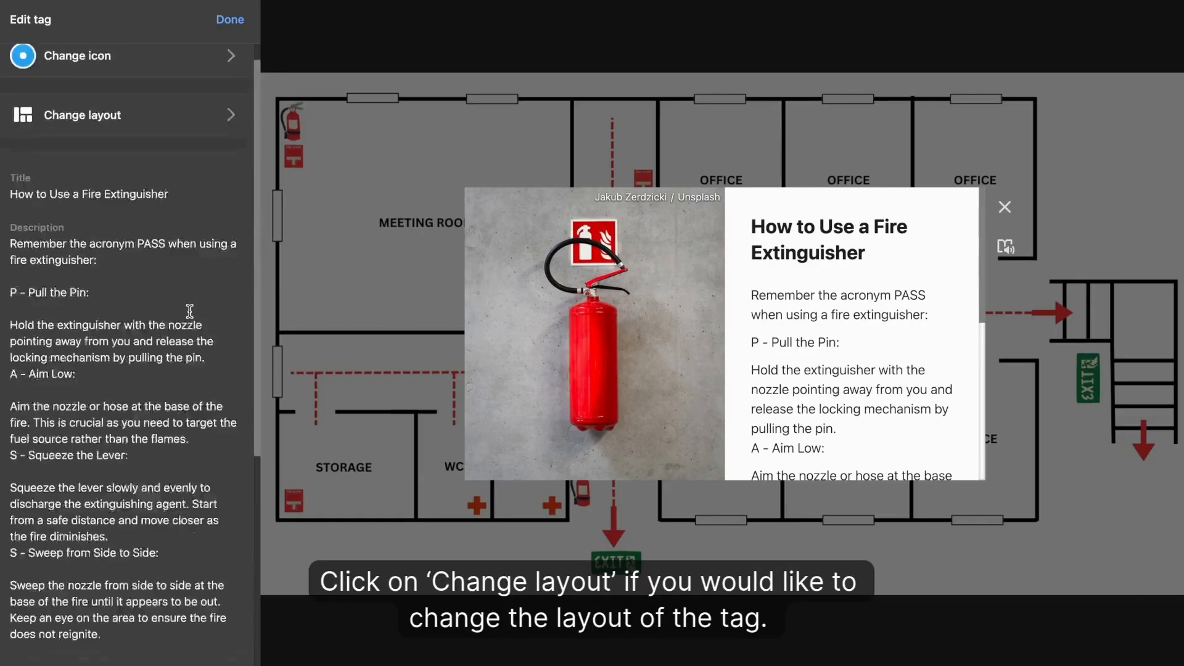
Step: Change the fire extinguisher tag's layout to B1, with centred text over the full-width photo, and save the tag
left_click(183, 145)
scroll(136, 470, "down", 15)
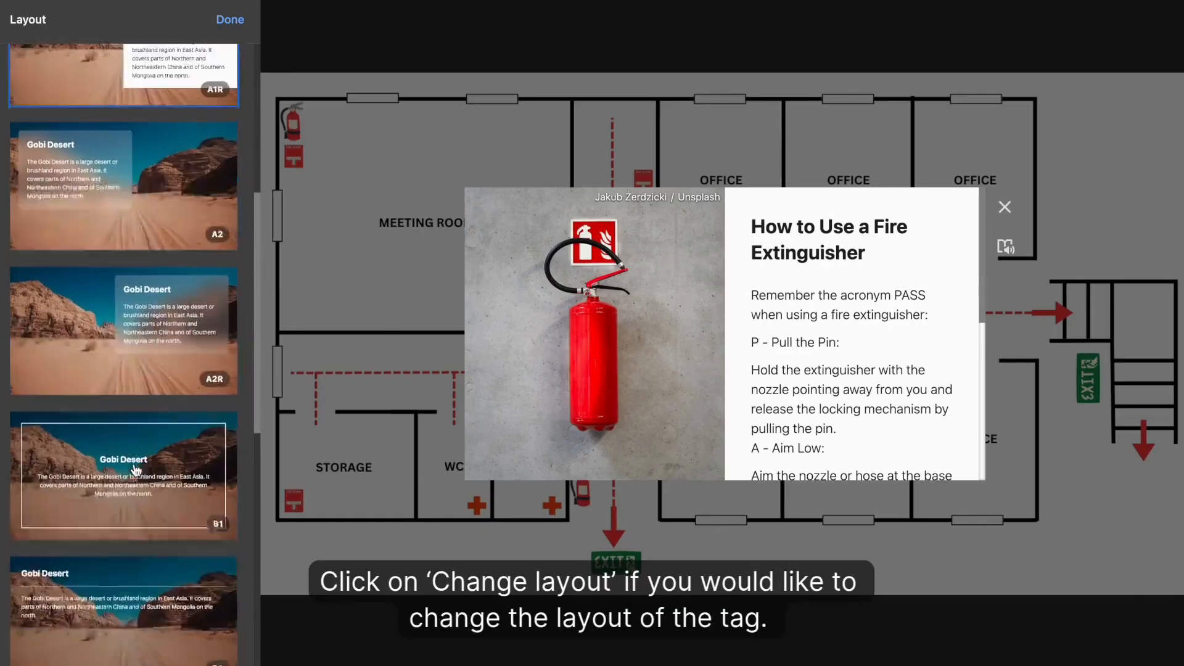
left_click(141, 463)
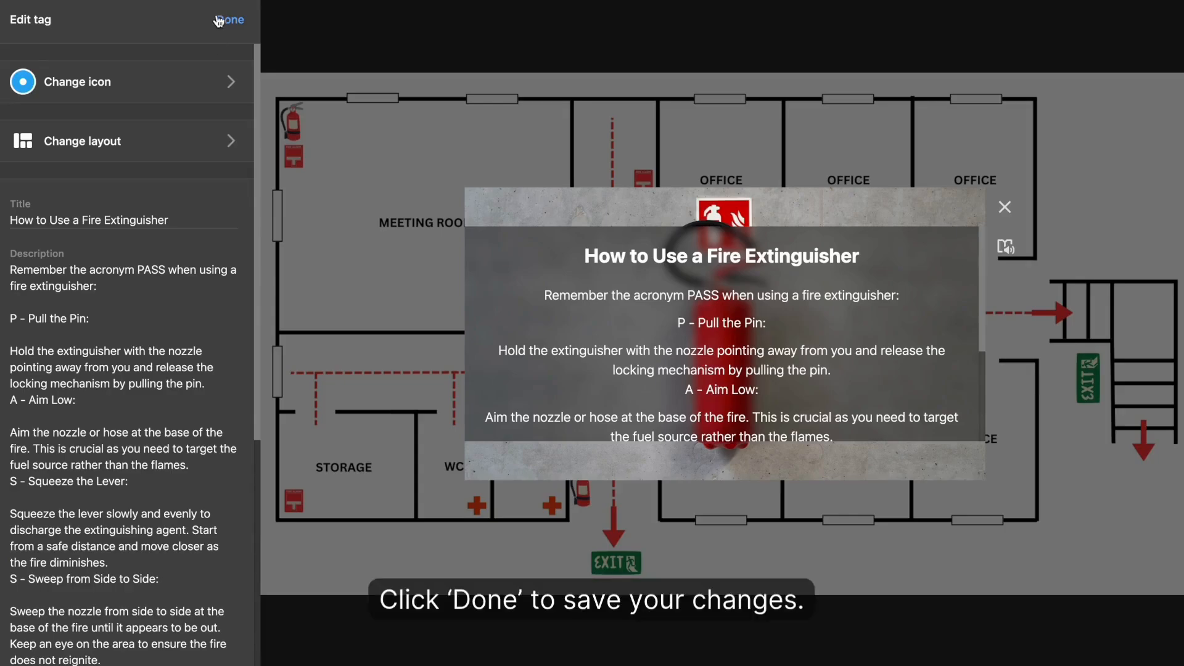
left_click(230, 21)
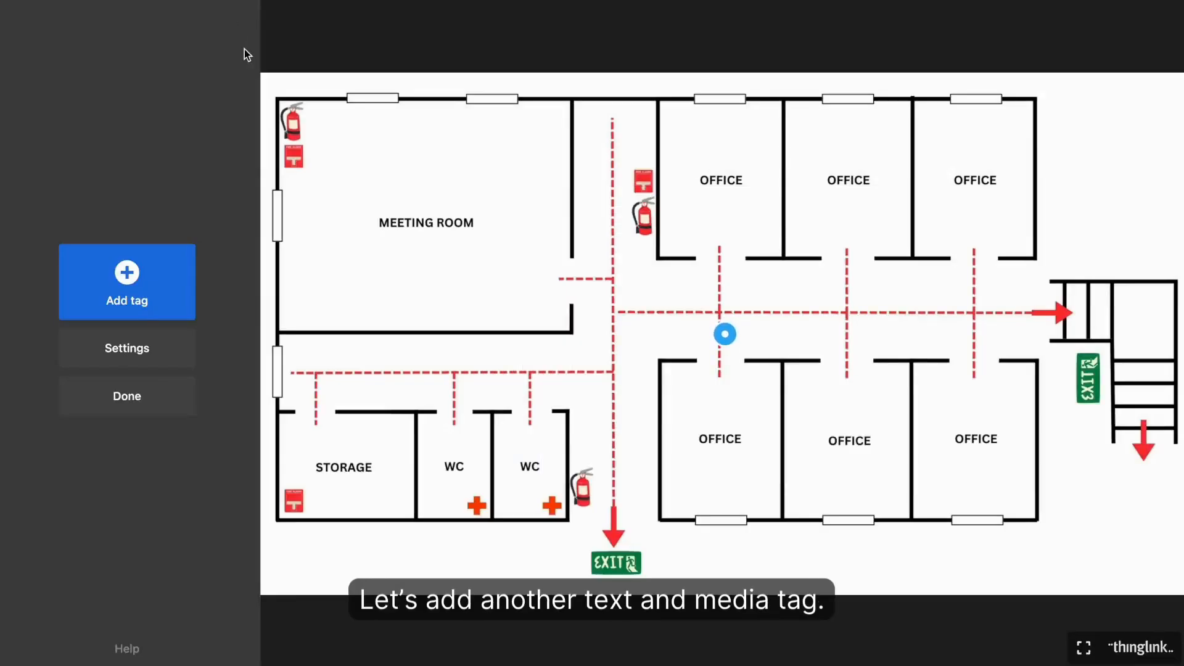
Step: Add a text and media tag titled "Fire alarm pull station" with a two-bullet description on activating the alarm and evacuating the building
left_click(172, 280)
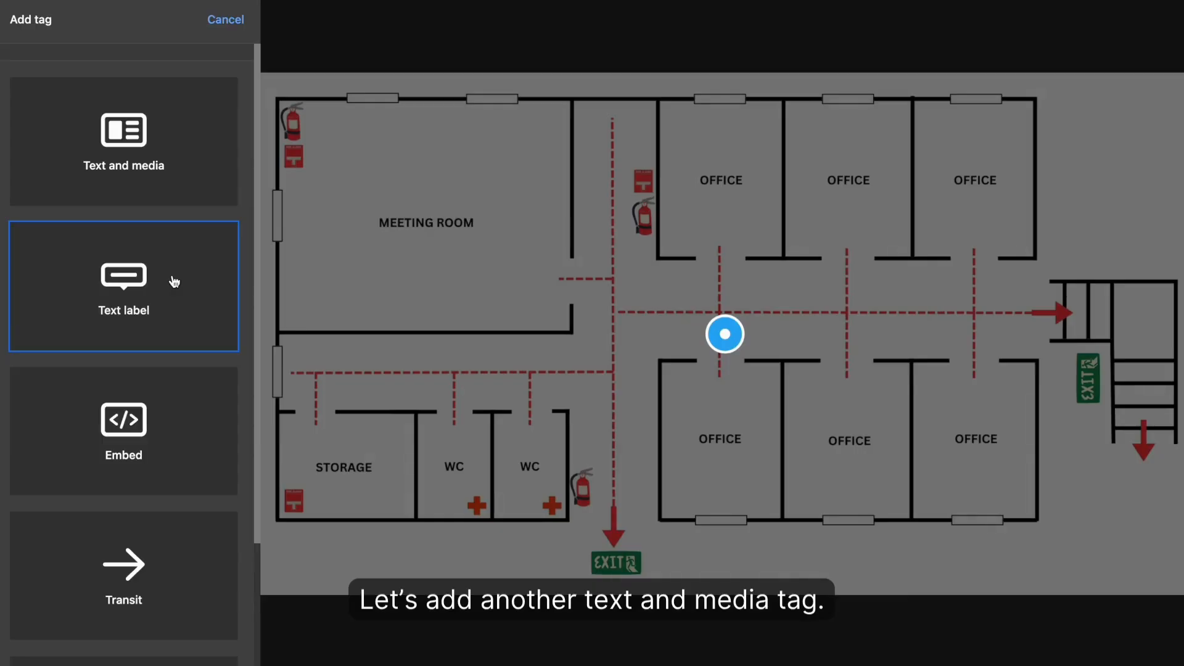
left_click(195, 152)
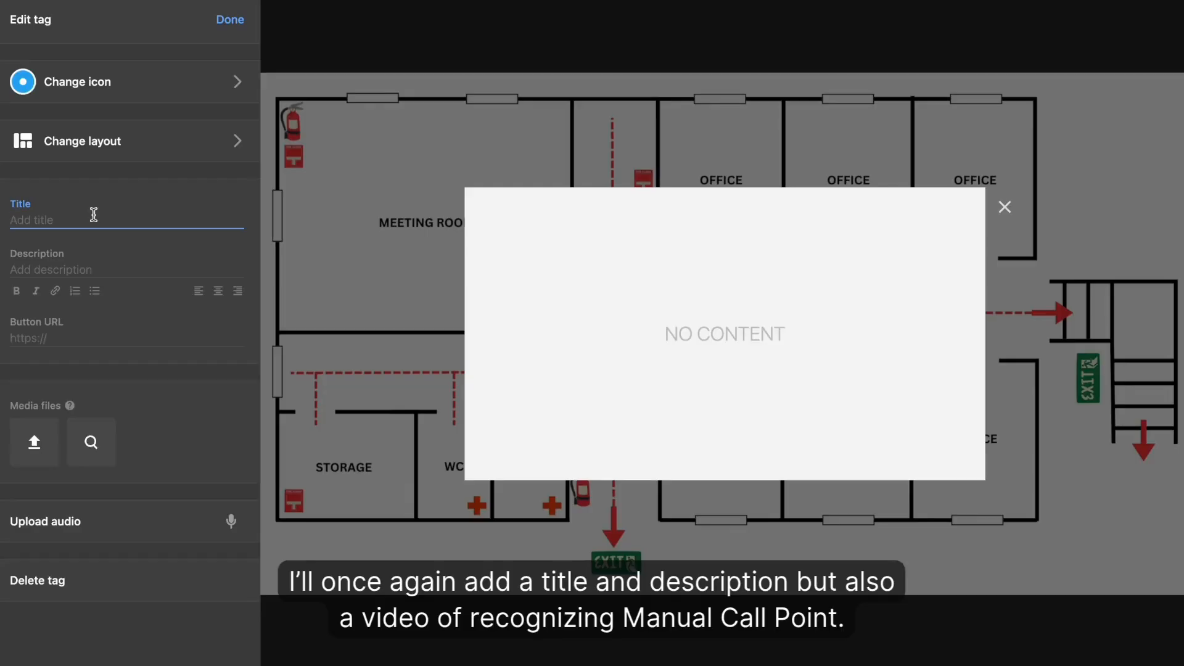
type("Fire alarm pull station")
left_click(69, 266)
type("* To activate the fire alarm system firmly press the button. This will send a signal to the central fire alarm panel, triggering audible and visual alarms throughout the building.  * Once the alarm is activated, evacuate the building following the designated escape routes. Do not use elevators.")
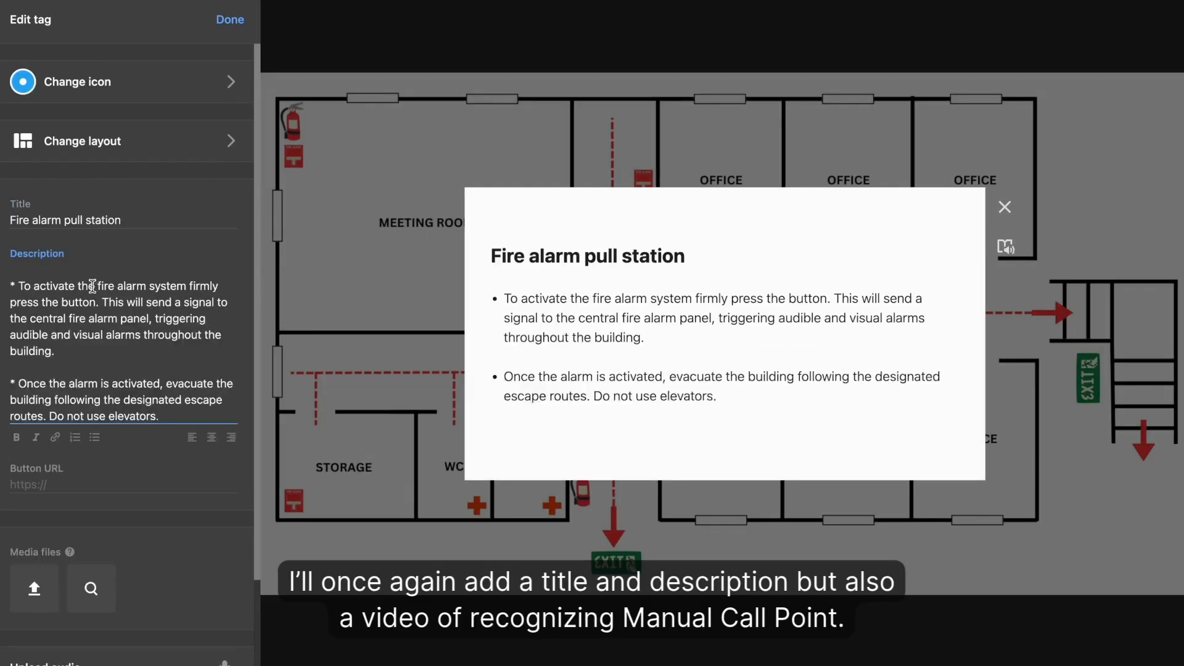
Step: Upload the manual call point video from the Downloads folder to the fire alarm tag's media
left_click(34, 589)
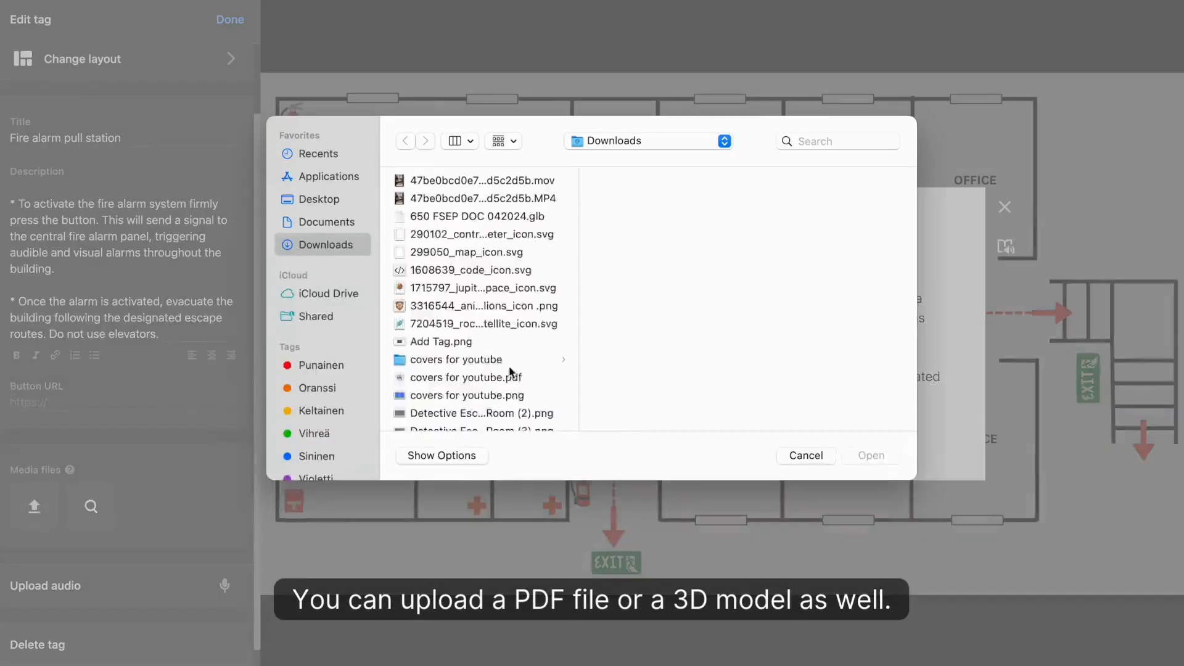
scroll(509, 371, "down", 10)
left_click(495, 277)
left_click(883, 457)
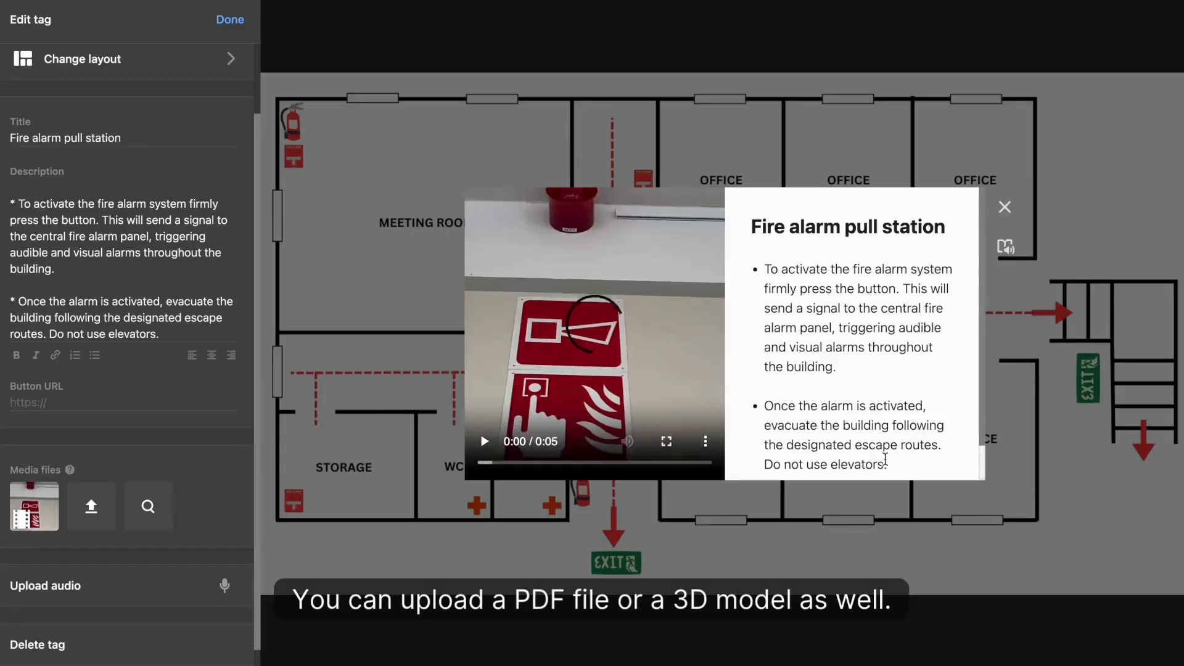
Step: Paste a YouTube video link as the fire alarm tag's button URL and set the button text to "How to Reset MCP"
left_click(59, 402)
key("super+v")
left_click(59, 452)
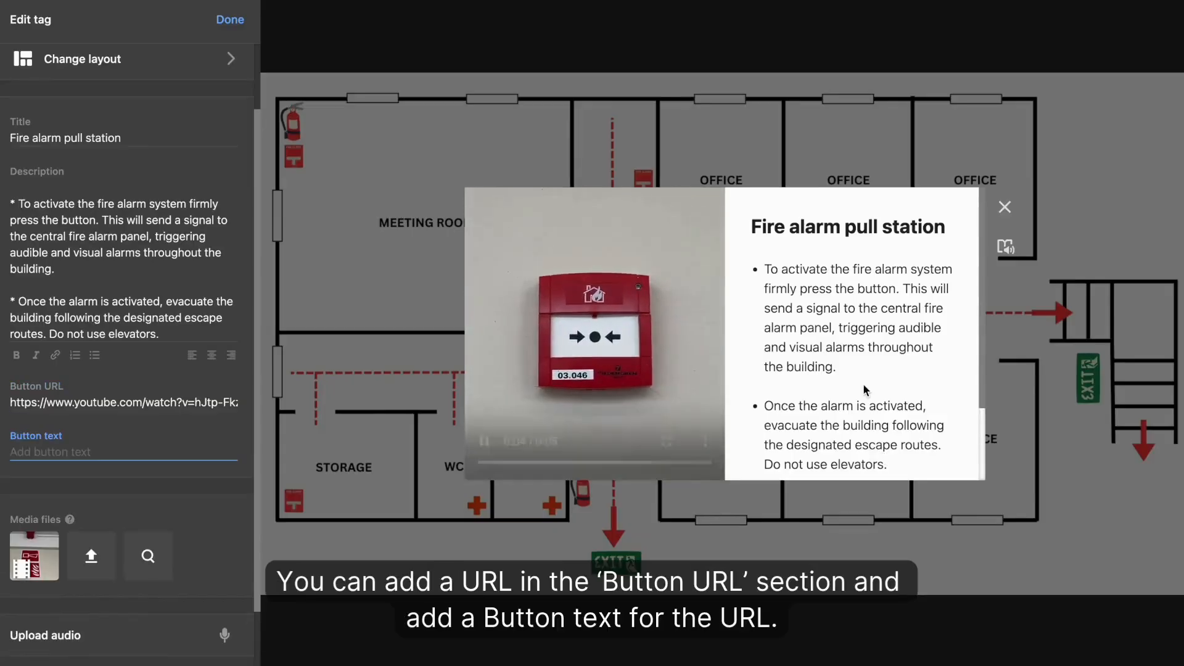
scroll(865, 390, "down", 3)
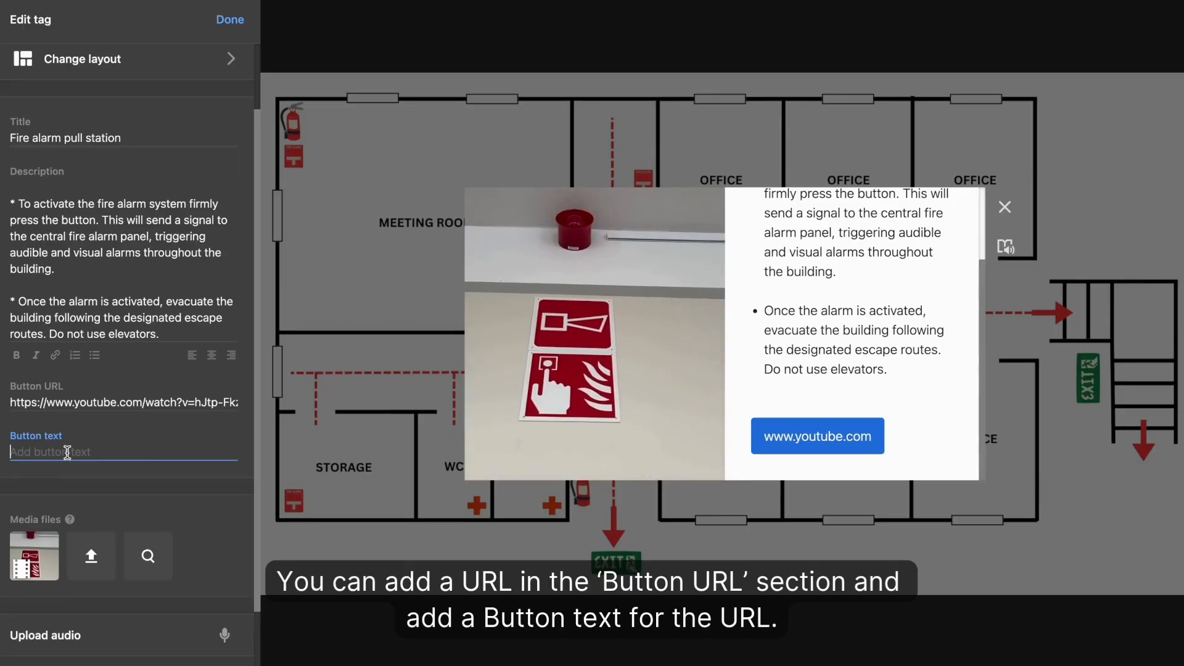
type("How to Reset MCP")
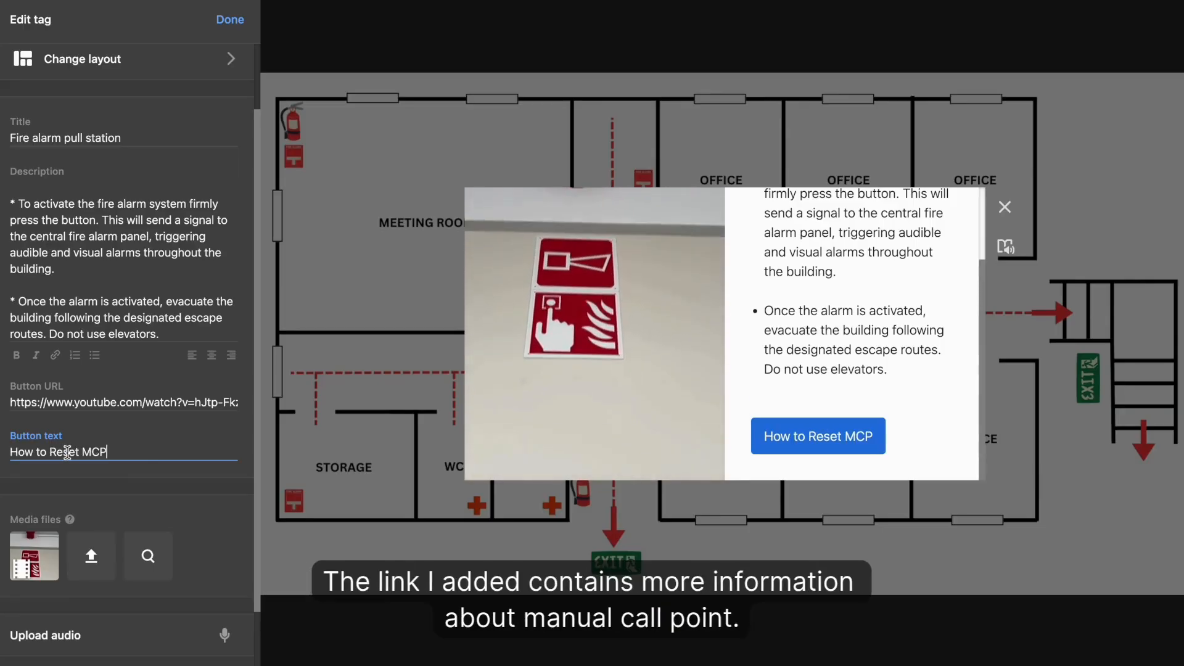
left_click(217, 505)
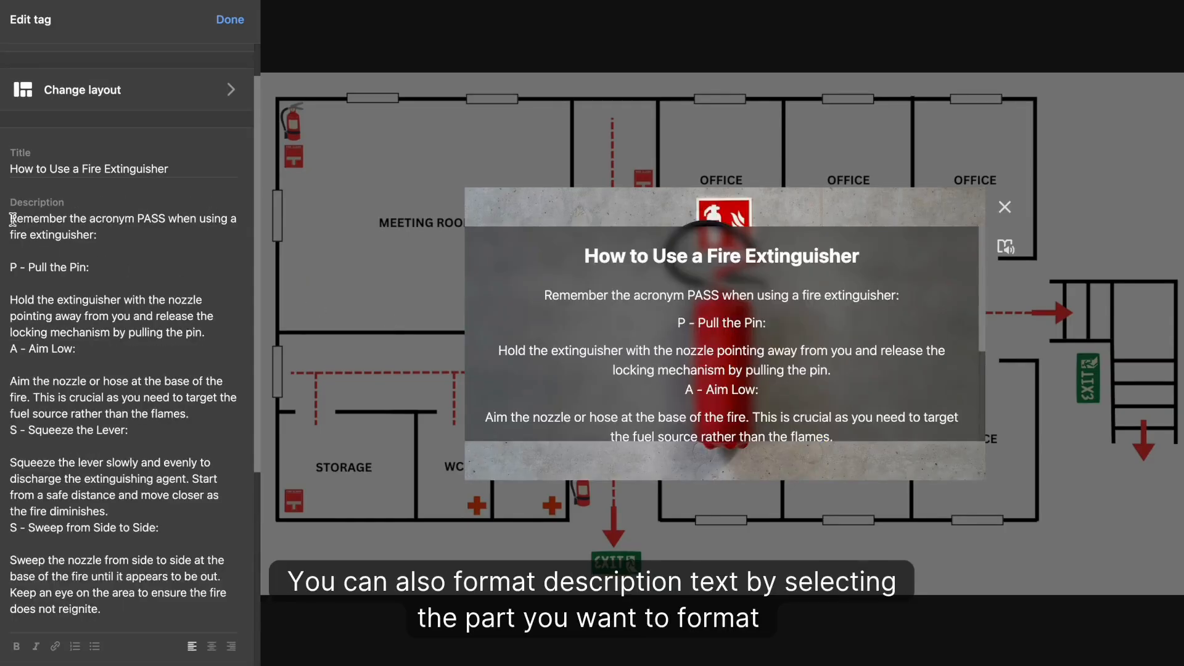
Step: In the fire extinguisher tag's description, italicise the opening sentence and make the word PASS bold
left_click_drag(10, 219, 96, 235)
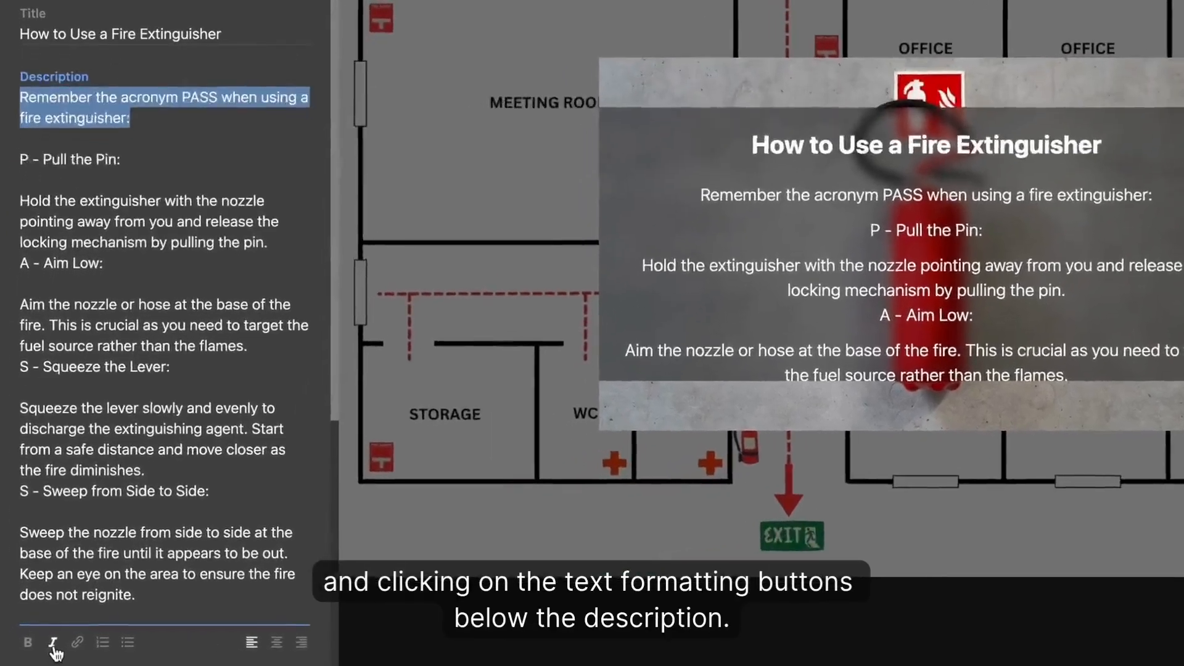
left_click(35, 646)
left_click_drag(197, 51, 237, 51)
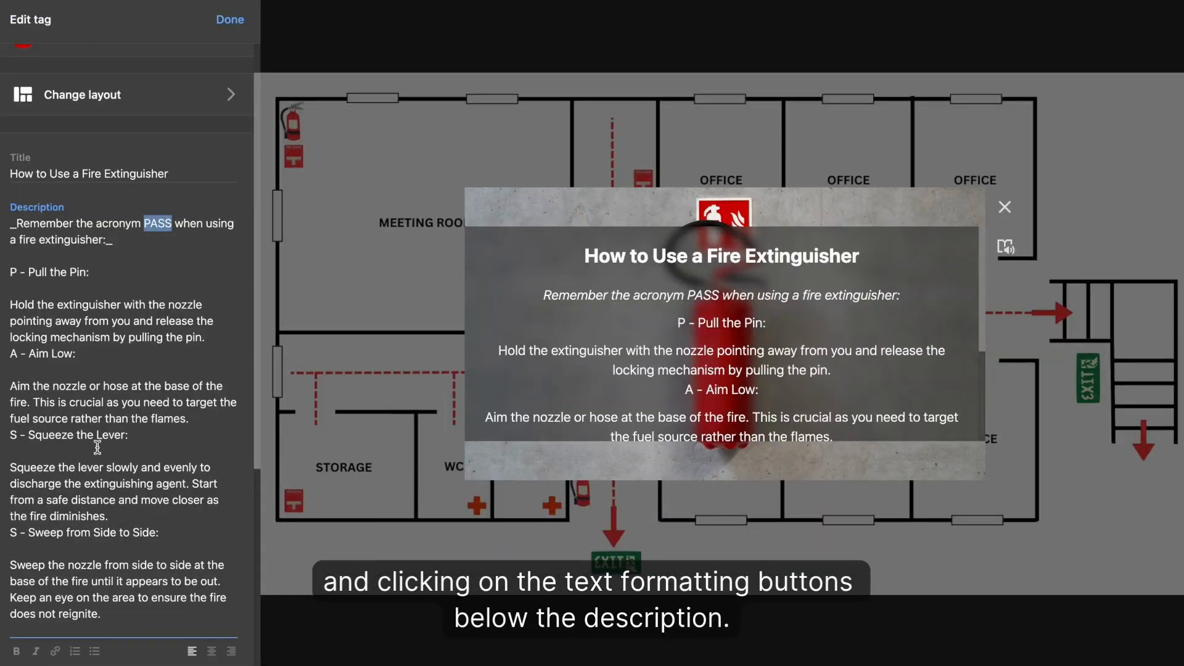
left_click(17, 651)
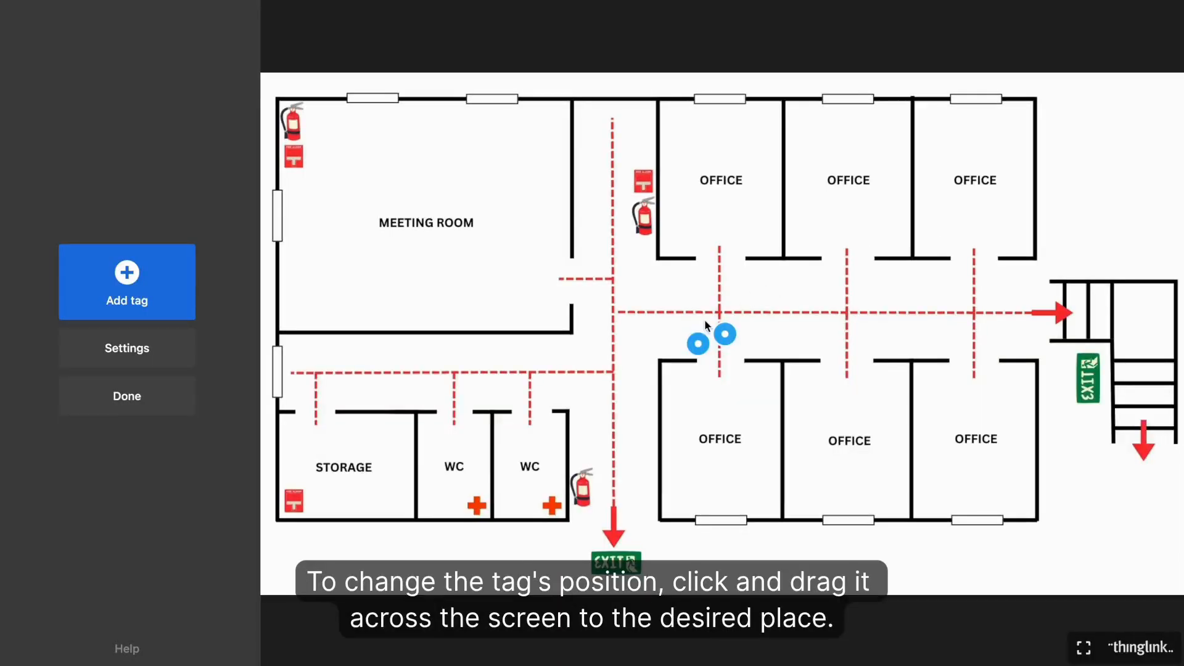
Step: Move the fire extinguisher tag to the extinguisher beside the WC and change its icon to the red information symbol
left_click_drag(695, 347, 592, 479)
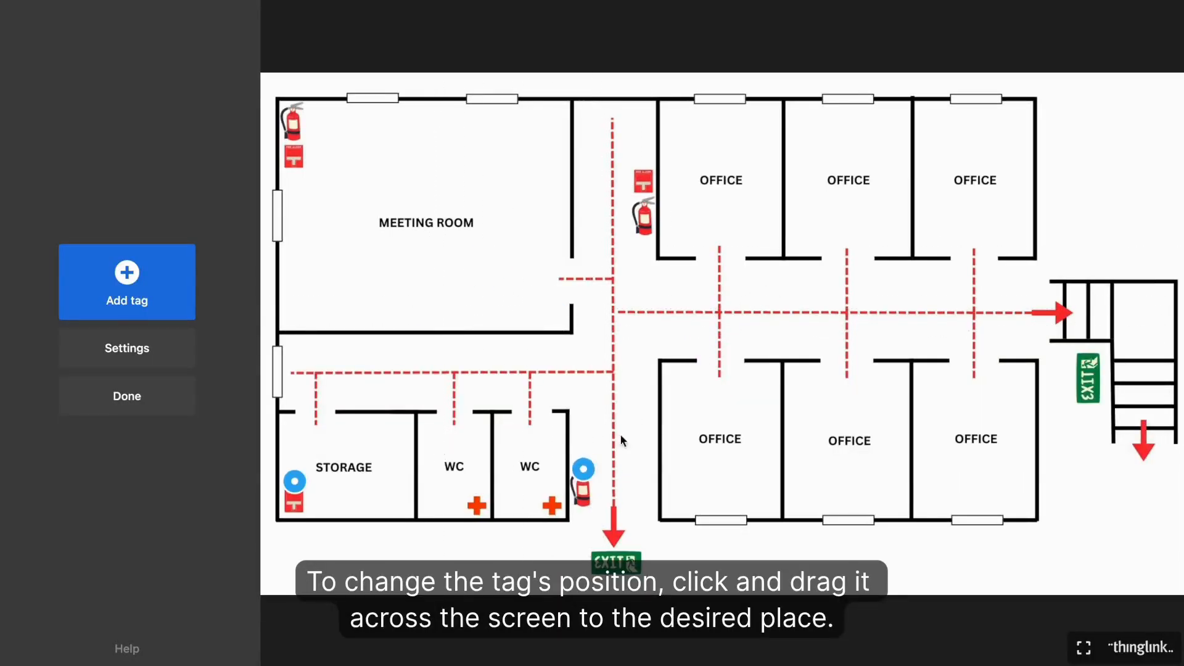
left_click(586, 479)
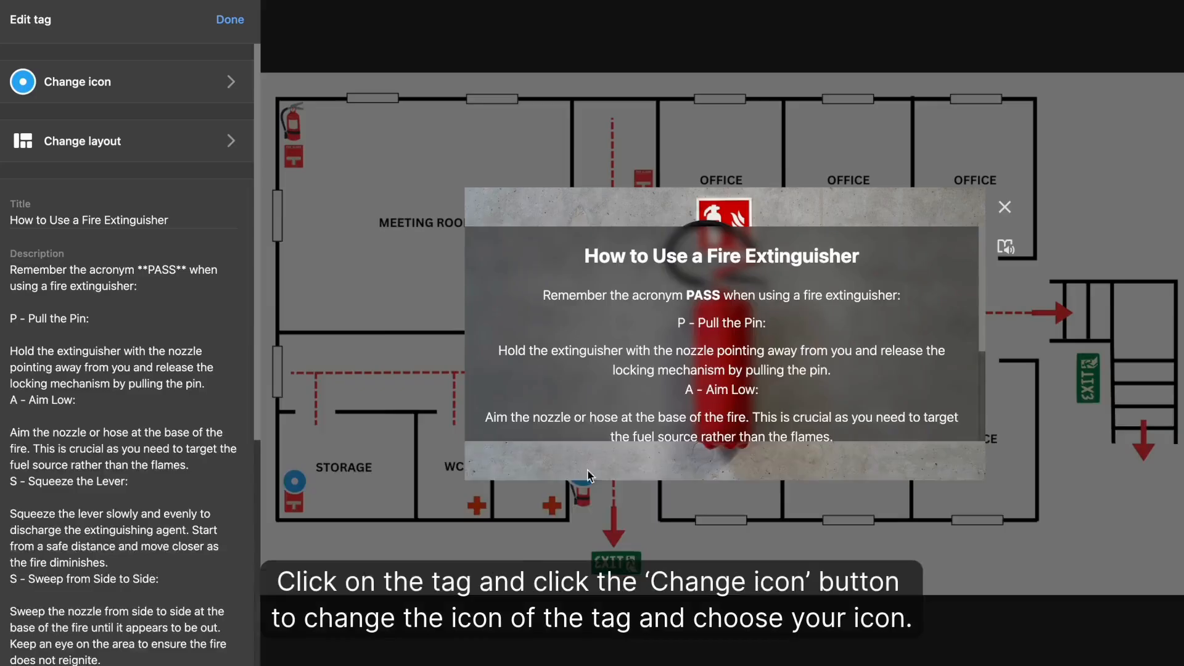
left_click(209, 86)
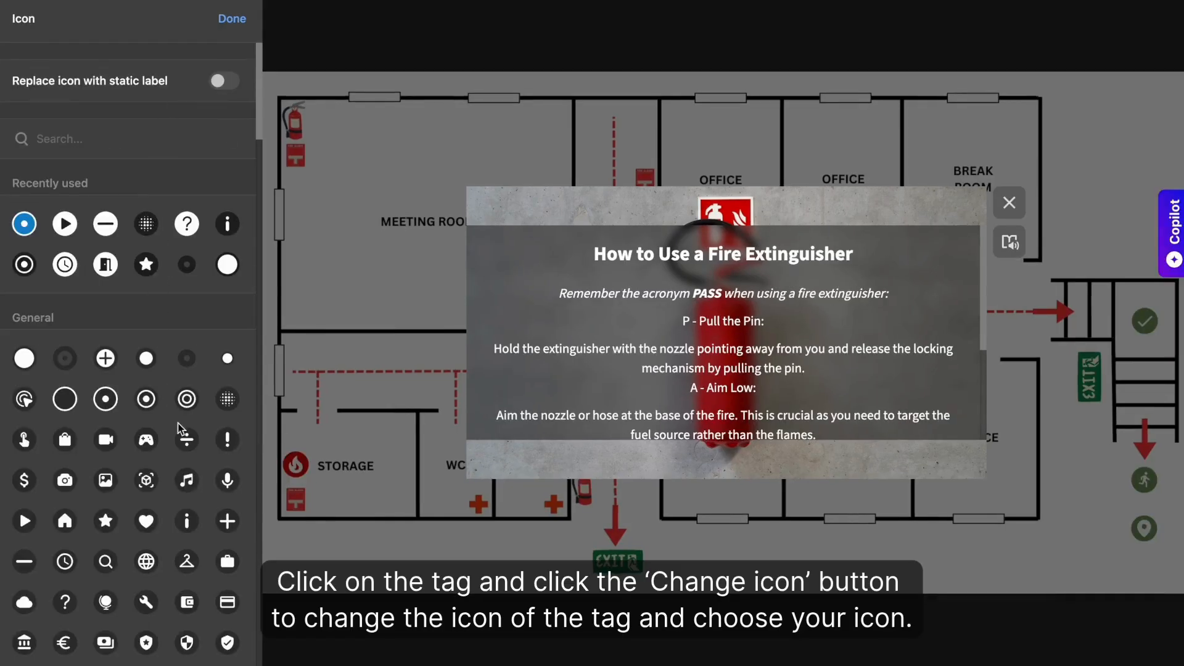
left_click(192, 533)
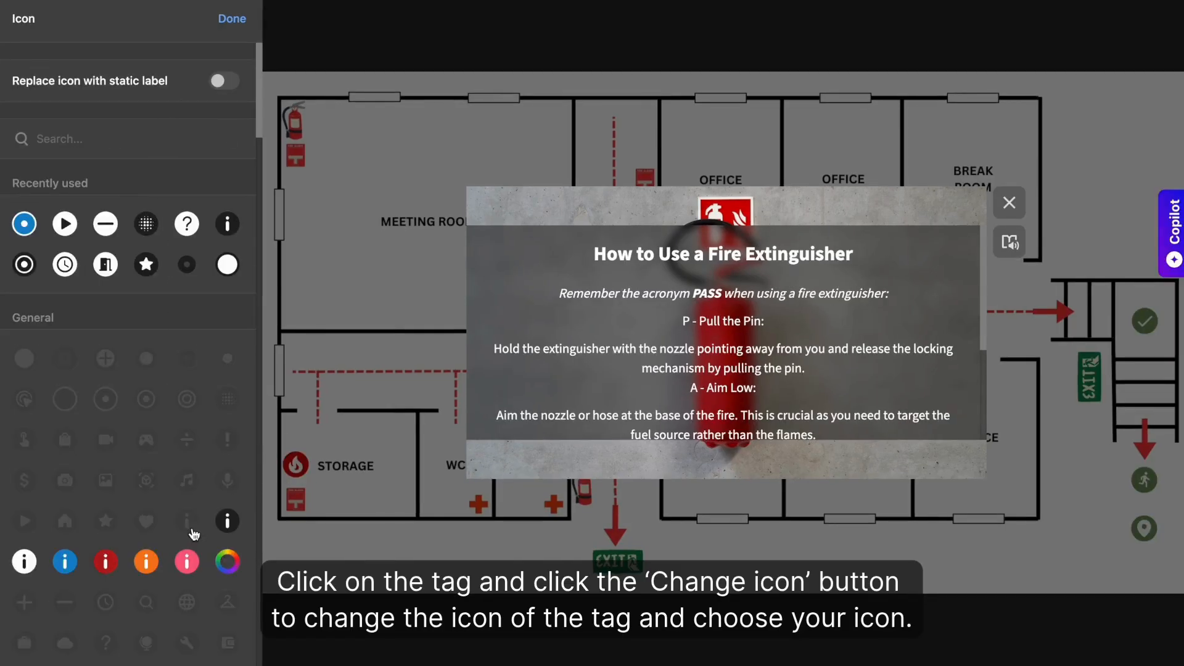
left_click(120, 562)
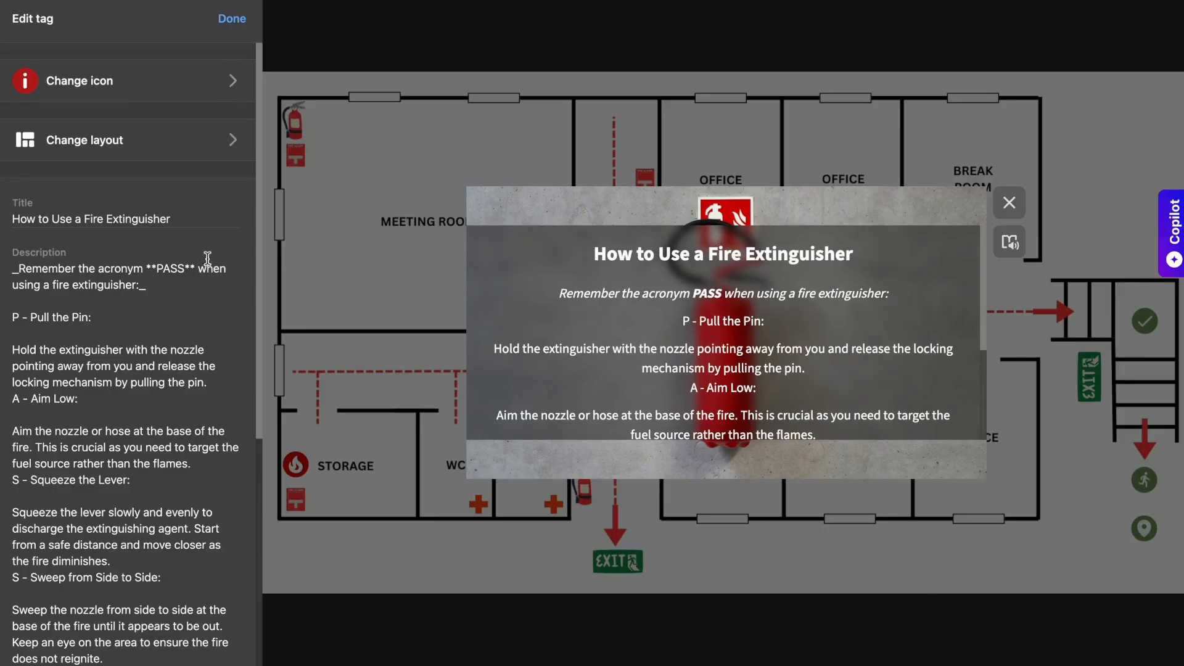
left_click(232, 20)
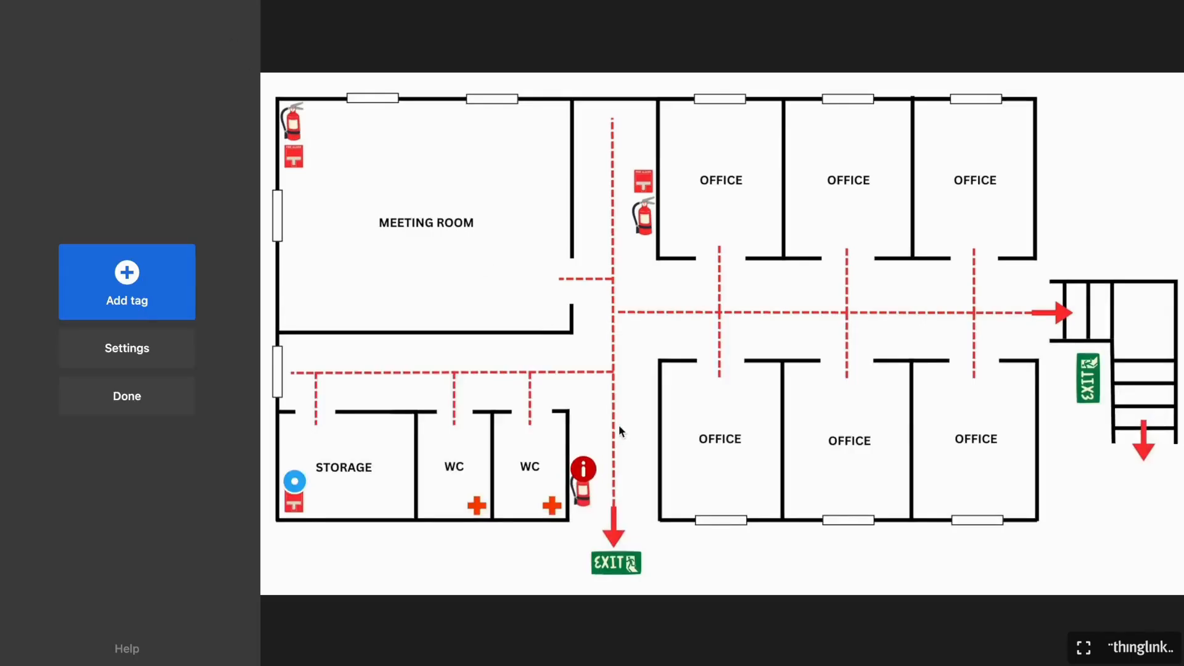
Step: Add a text label tag reading "In case of fire do not use the elevator, use the stairs"
left_click(181, 278)
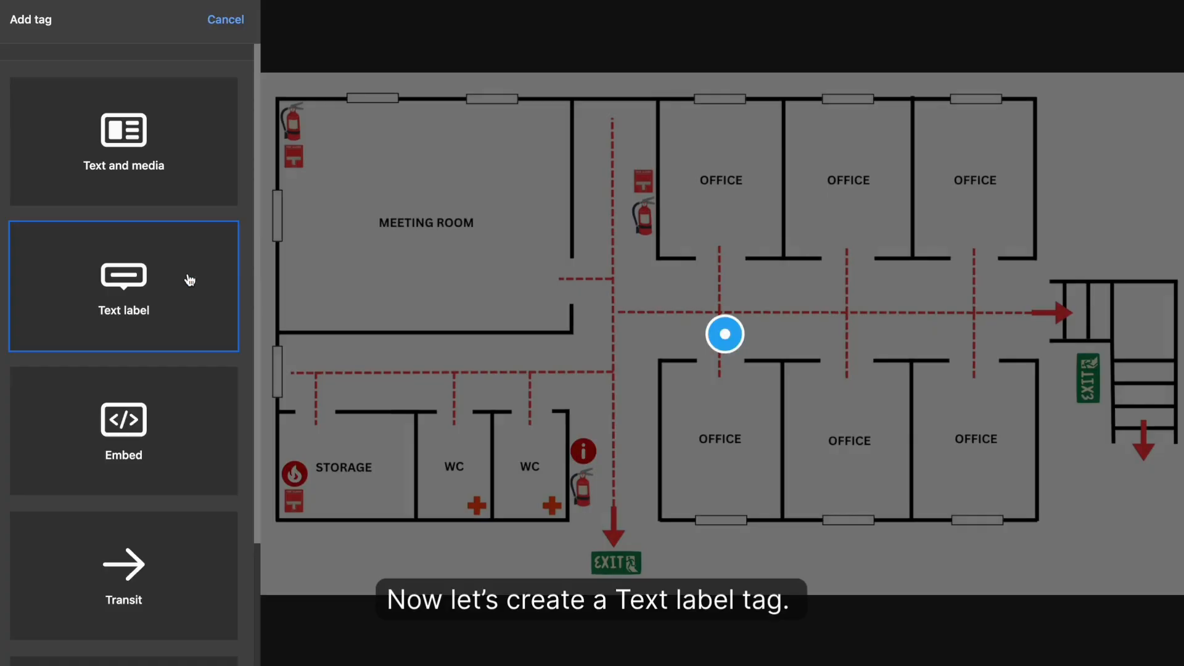
left_click(179, 293)
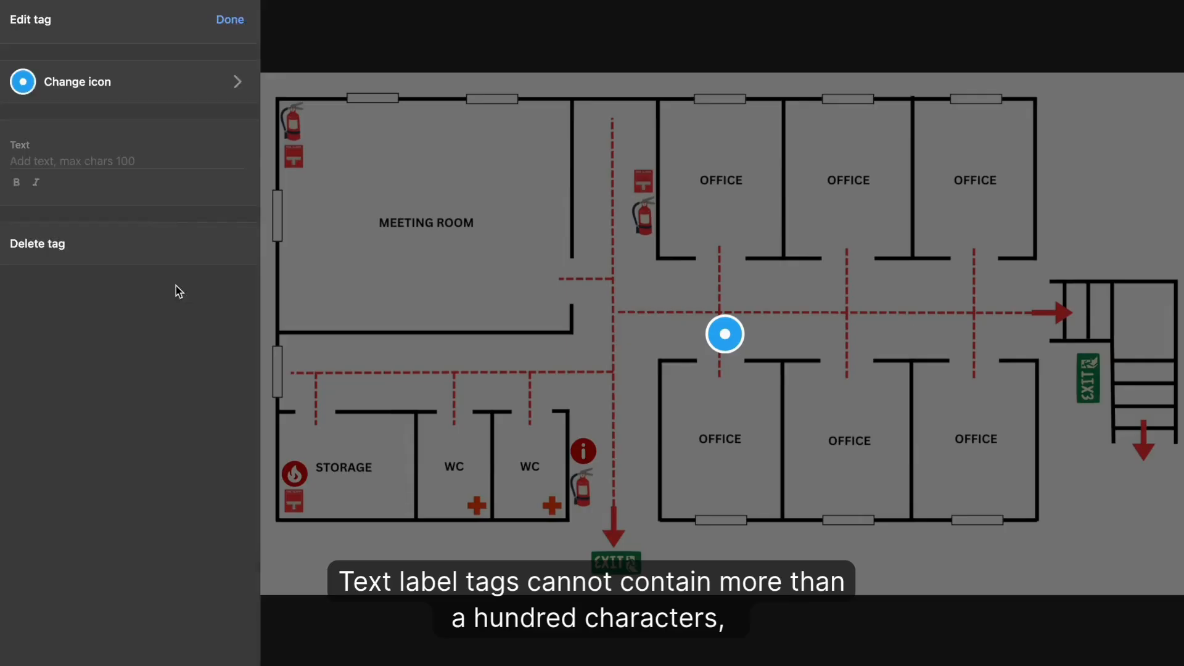
left_click(147, 156)
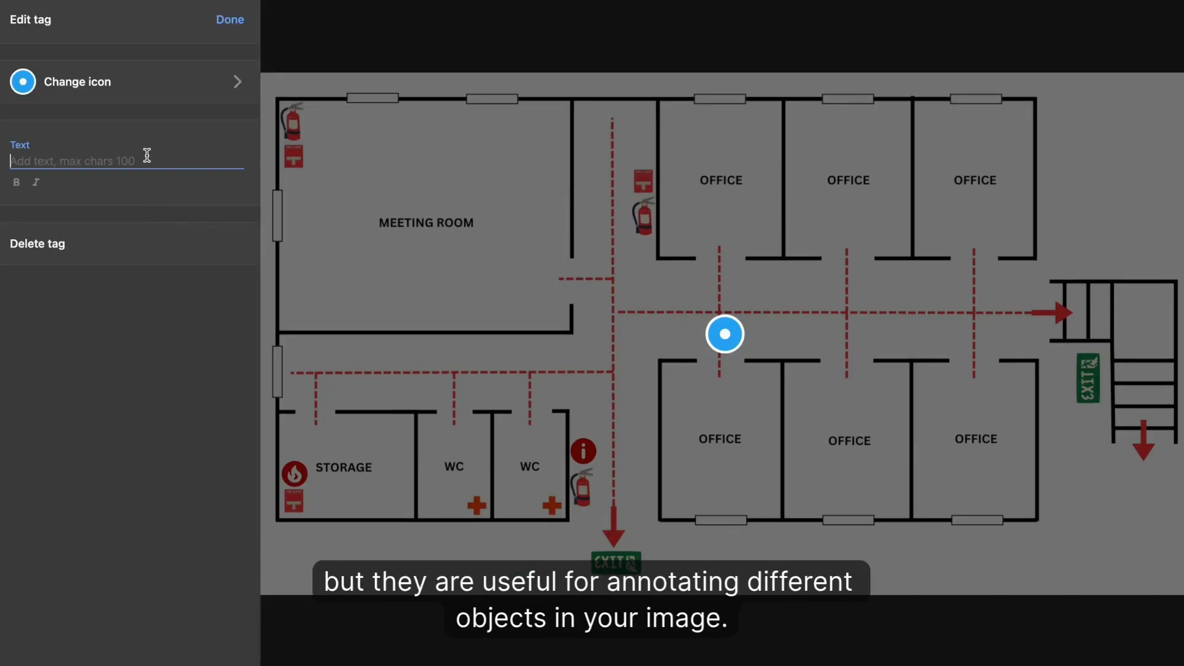
type("In case of fire do not use the elevator, use the stairs")
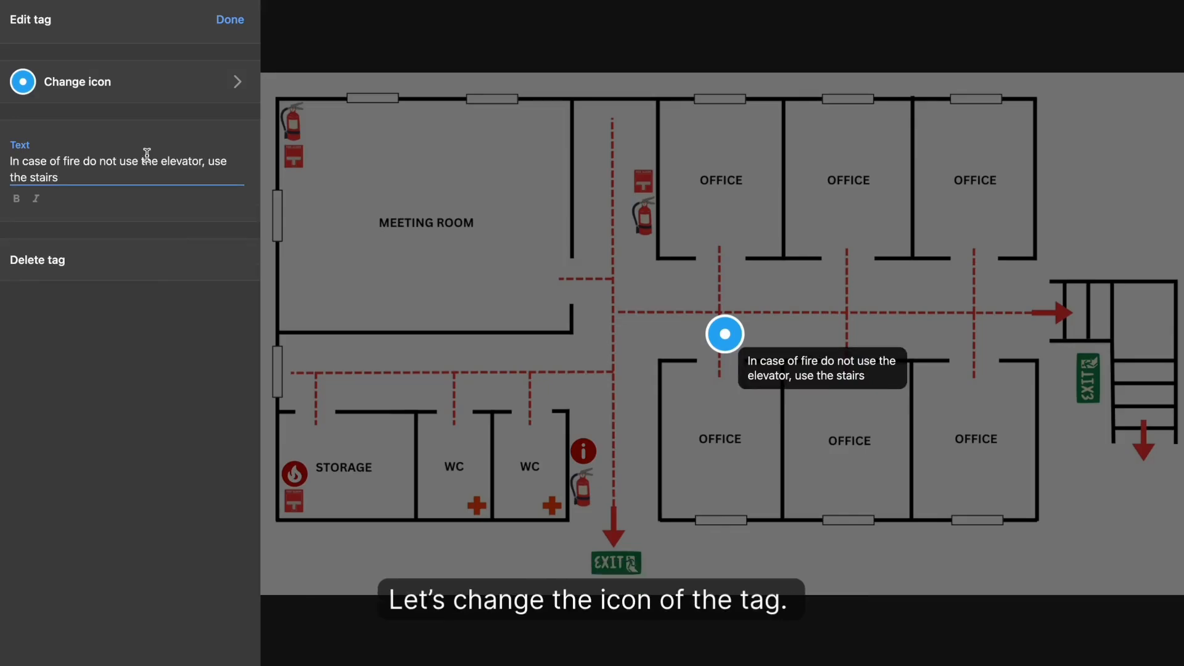
Step: Choose the check mark icon for the label tag and set the green palette entry's background colour to #6D8D58
left_click(165, 93)
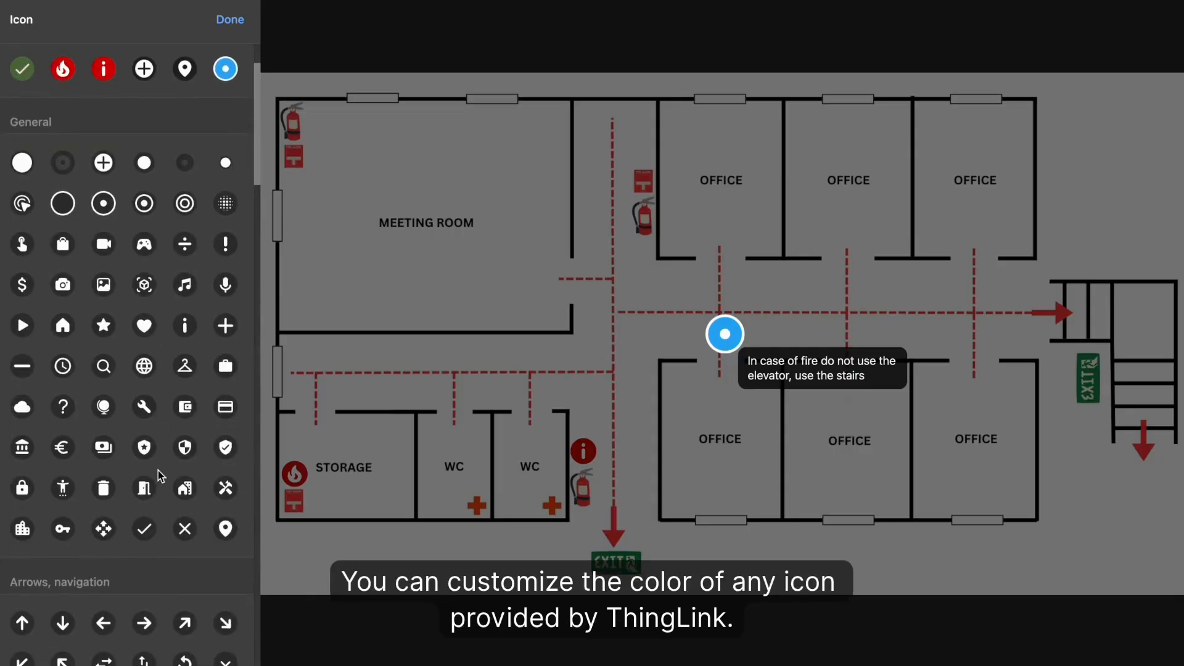
scroll(157, 471, "down", 1)
left_click(146, 507)
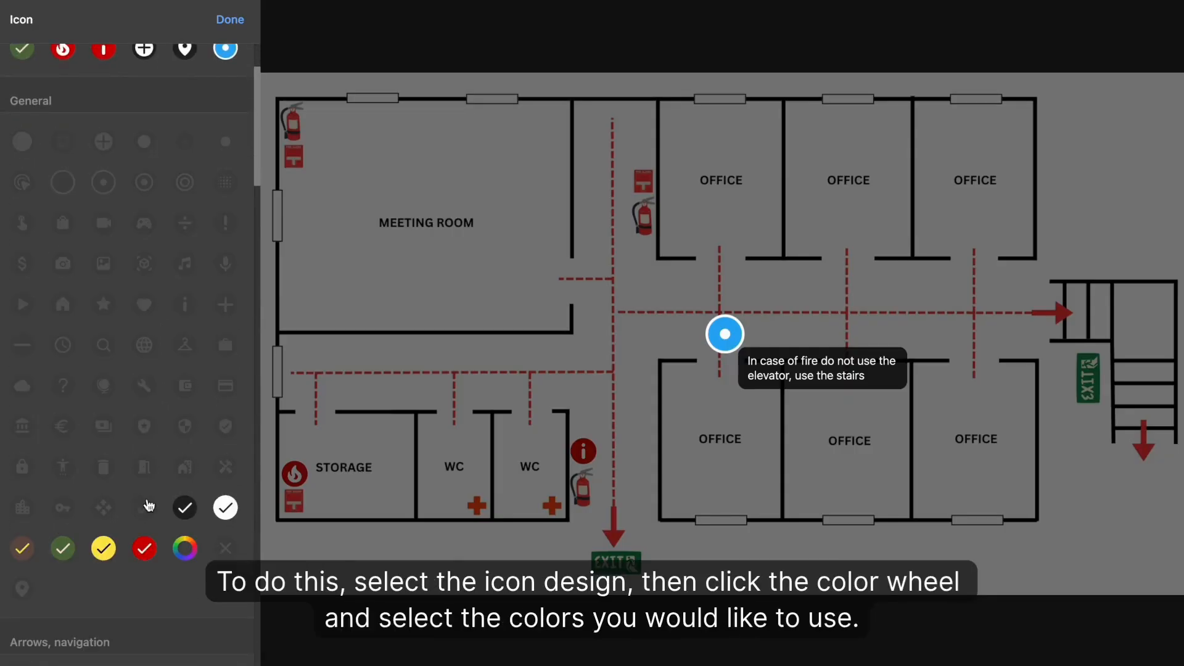
left_click(183, 546)
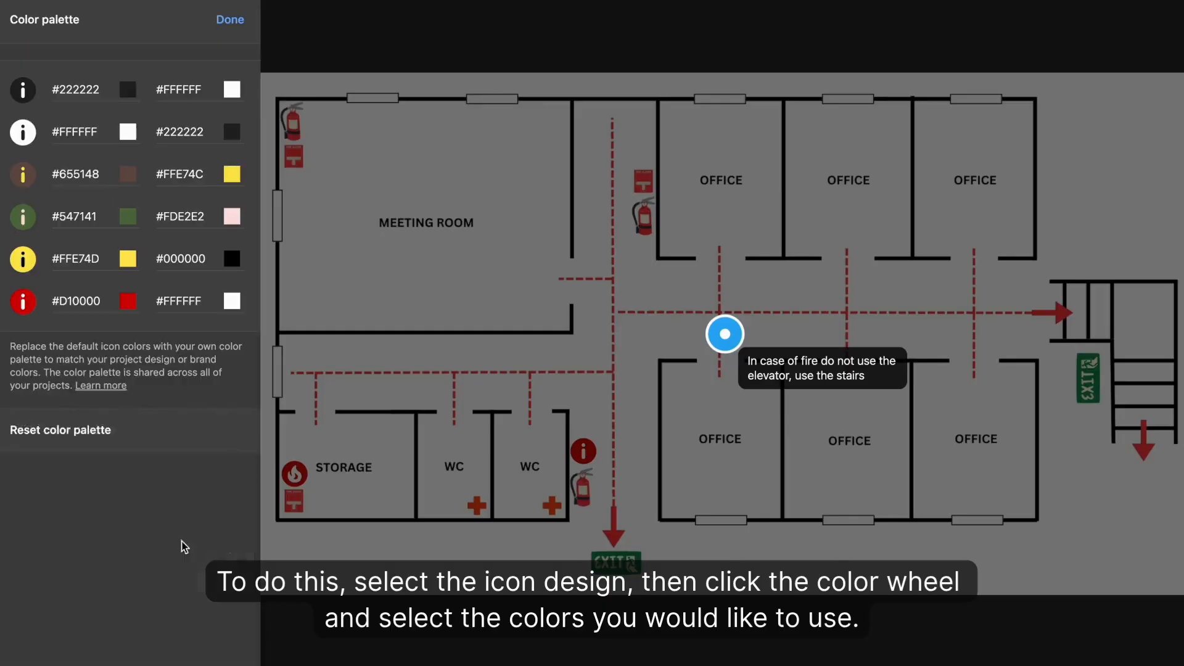
left_click(137, 216)
left_click(128, 216)
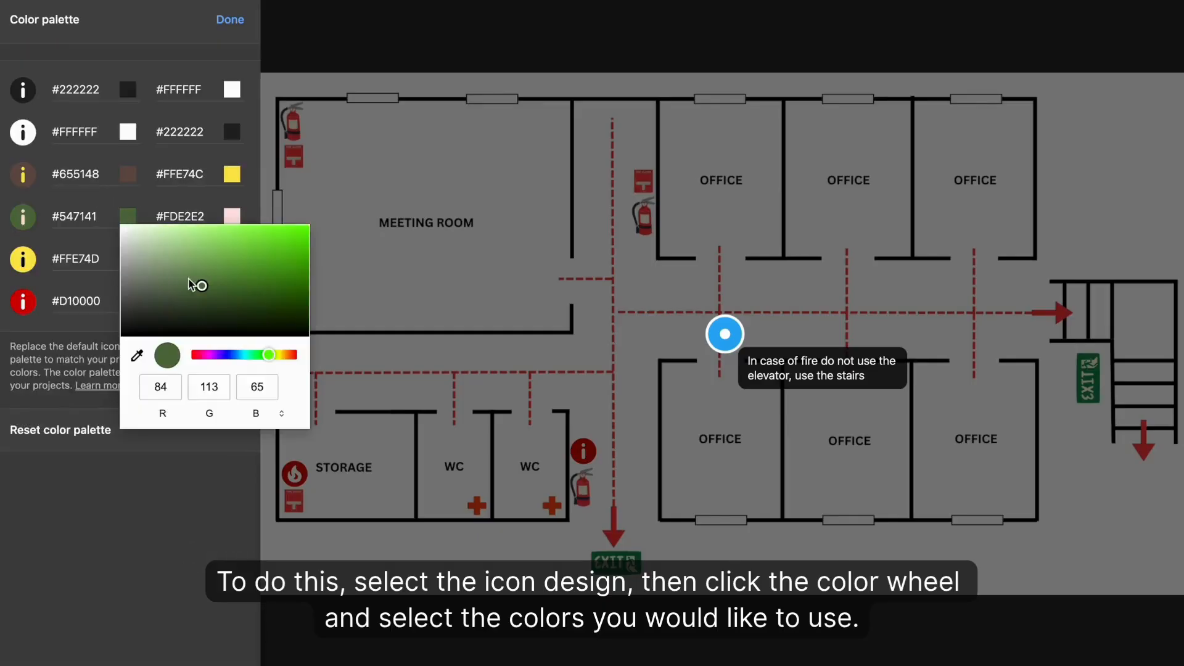
left_click_drag(206, 285, 193, 274)
Step: Set the green palette entry's symbol colour to #FAFAFA, apply the green check mark icon and save the label tag
left_click(233, 216)
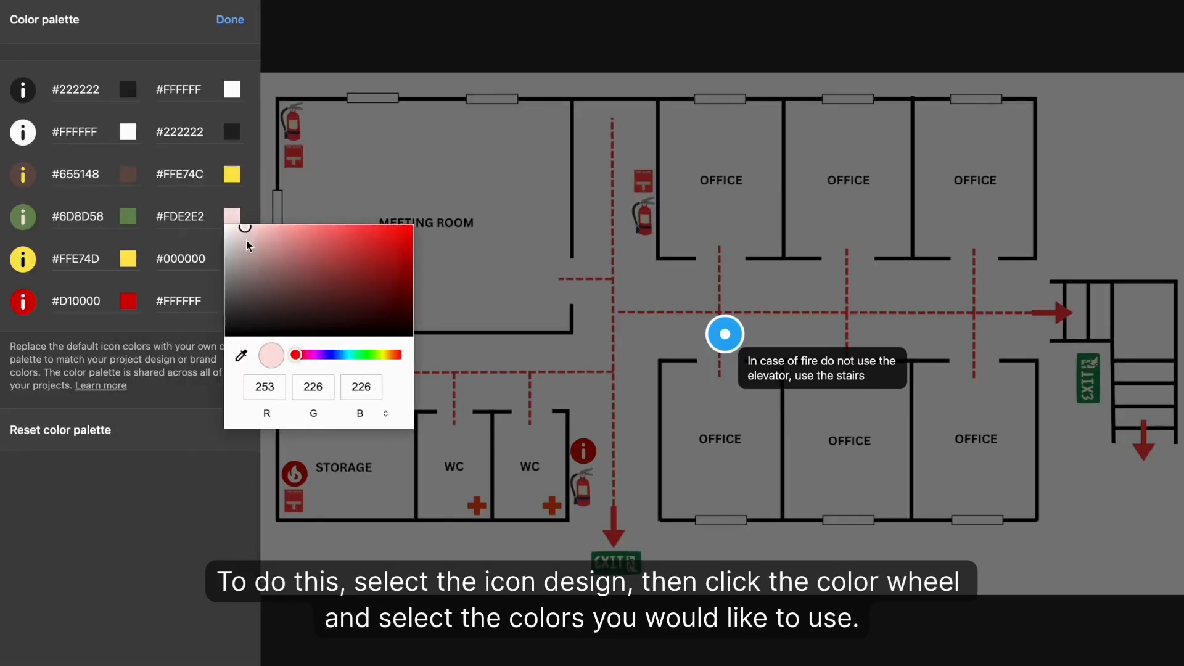
left_click_drag(246, 239, 219, 229)
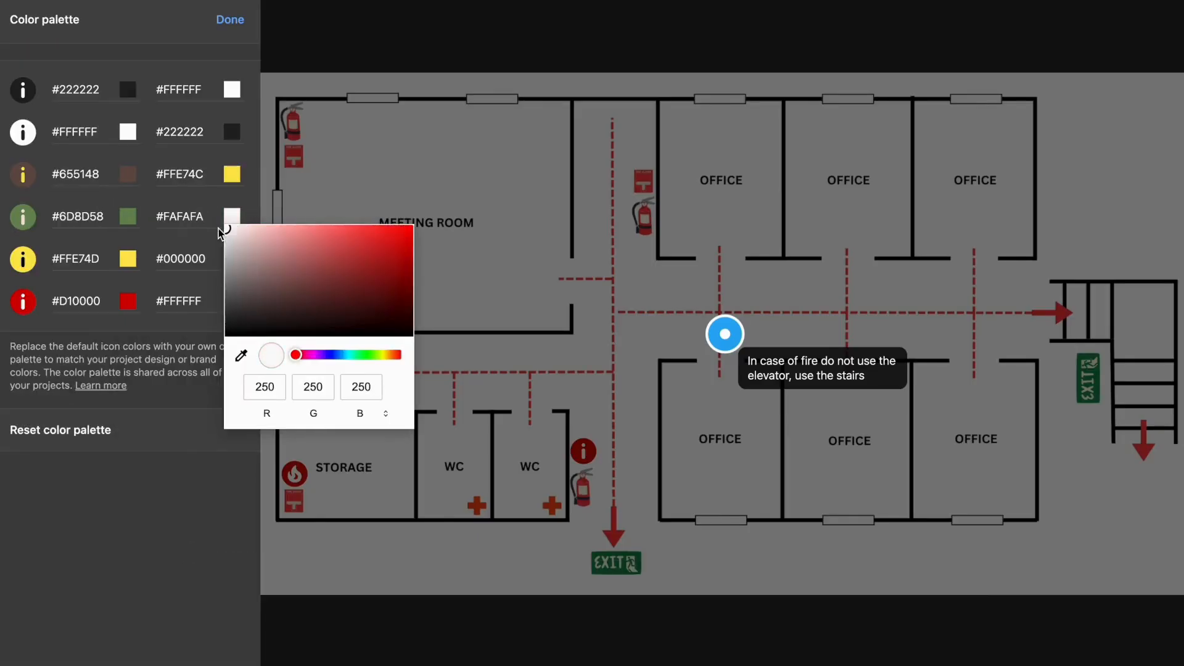
left_click(237, 19)
left_click(67, 546)
left_click(241, 24)
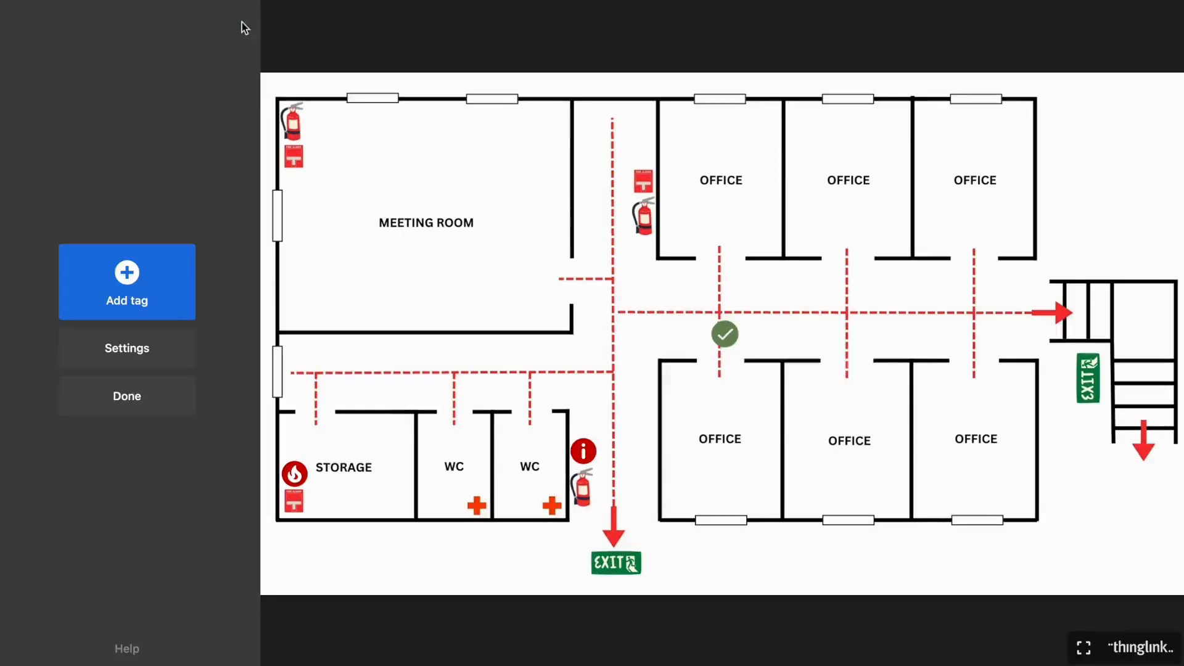
left_click(195, 299)
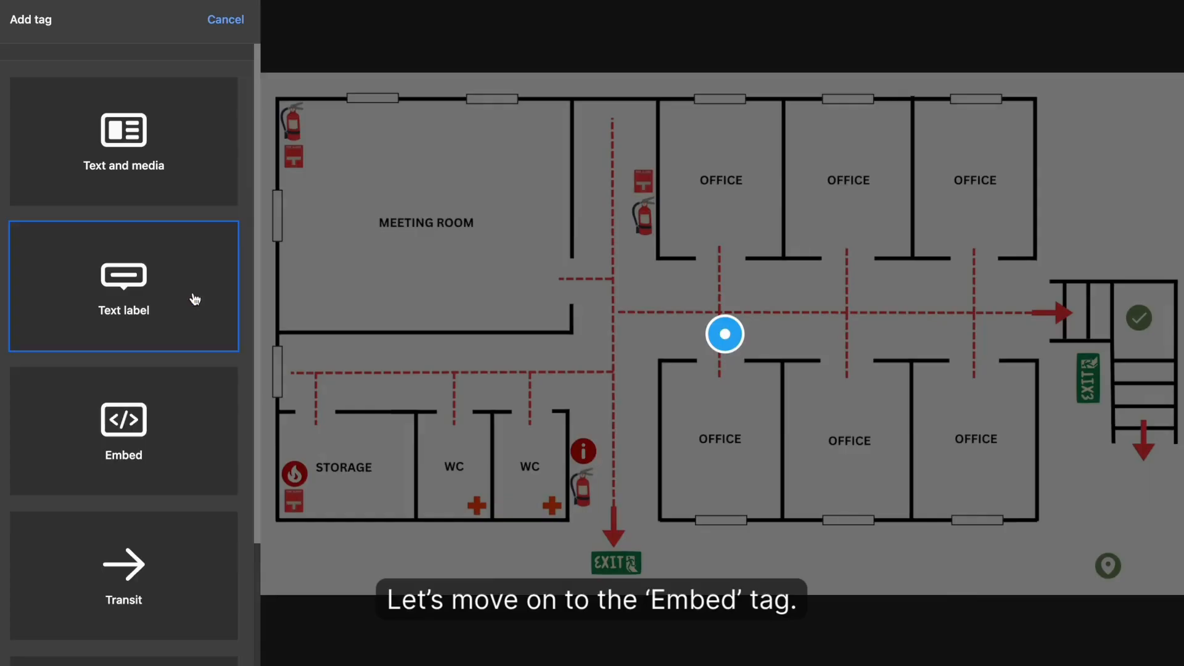
left_click(193, 436)
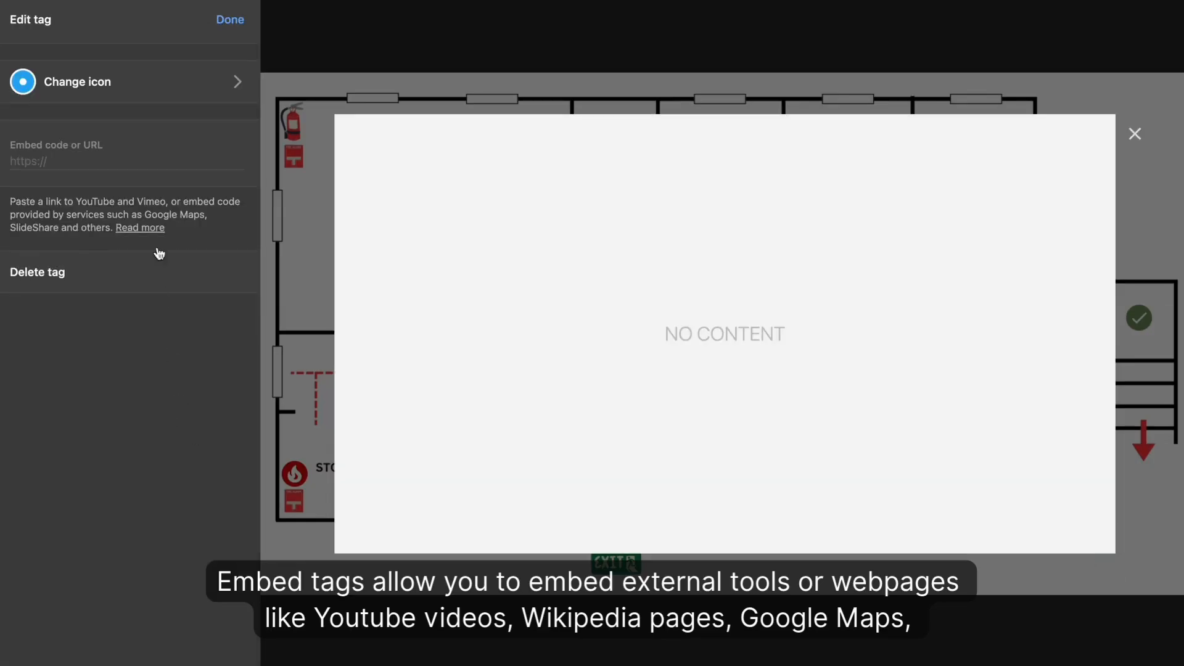
left_click(146, 160)
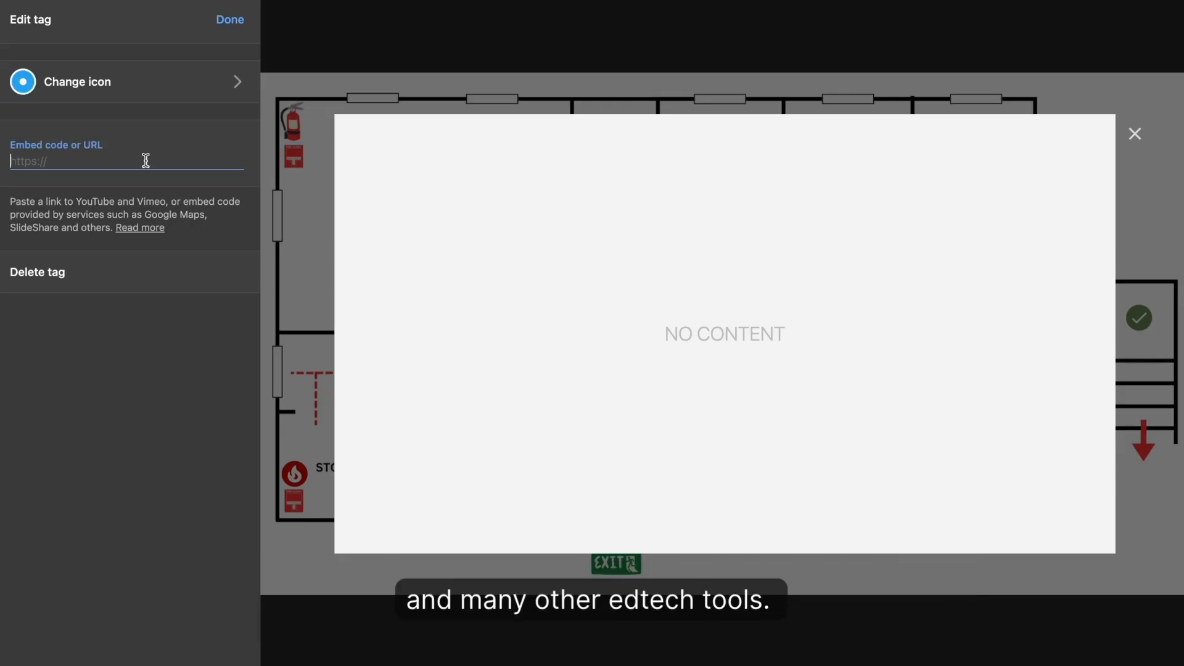
type("https://www.youtube.com/watch?v=GVBamXXVD30")
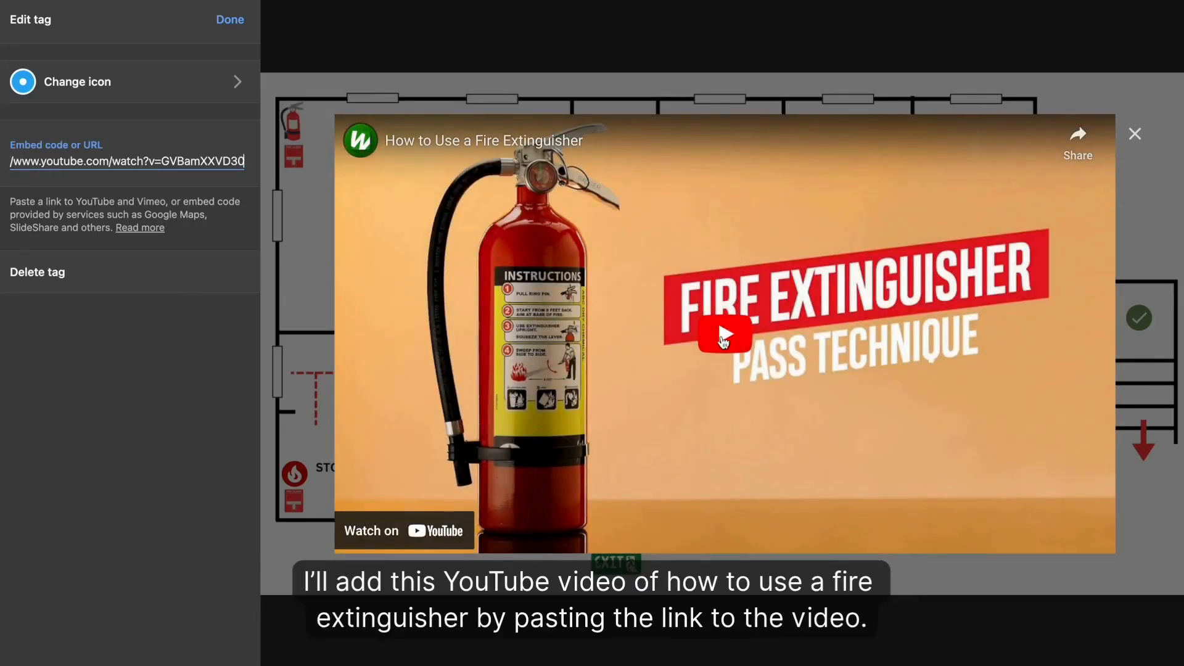
left_click(740, 344)
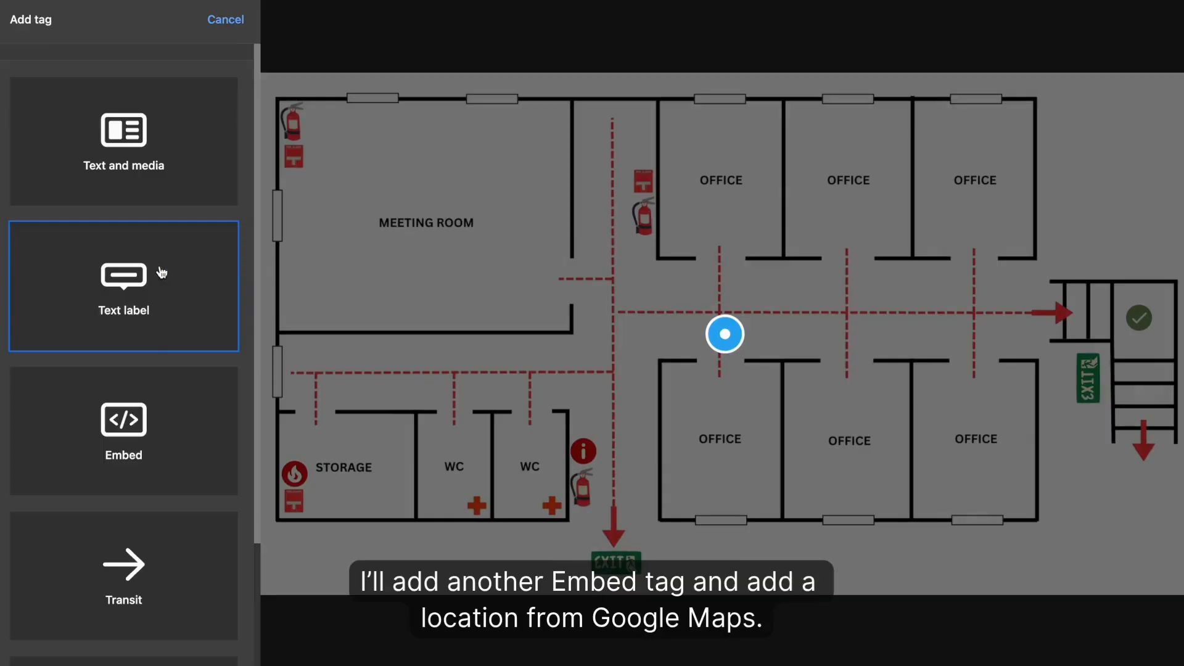
Step: Add another embed tag and fill it with the Senate Square map embed HTML copied from Google Maps
left_click(160, 440)
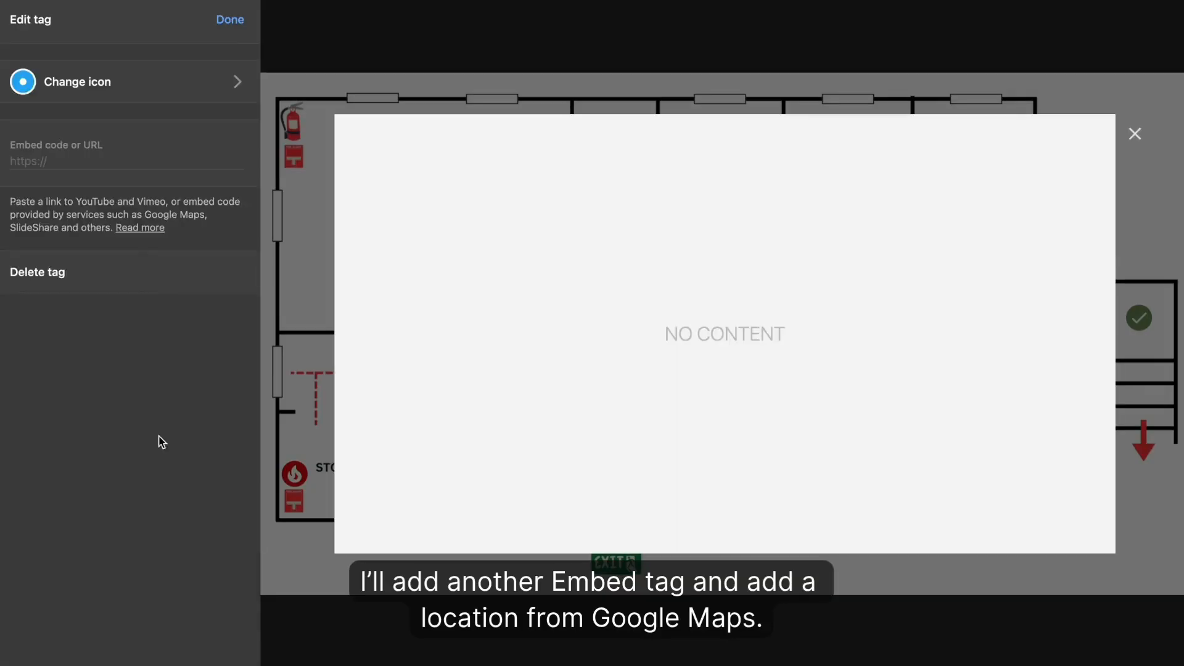
left_click(172, 160)
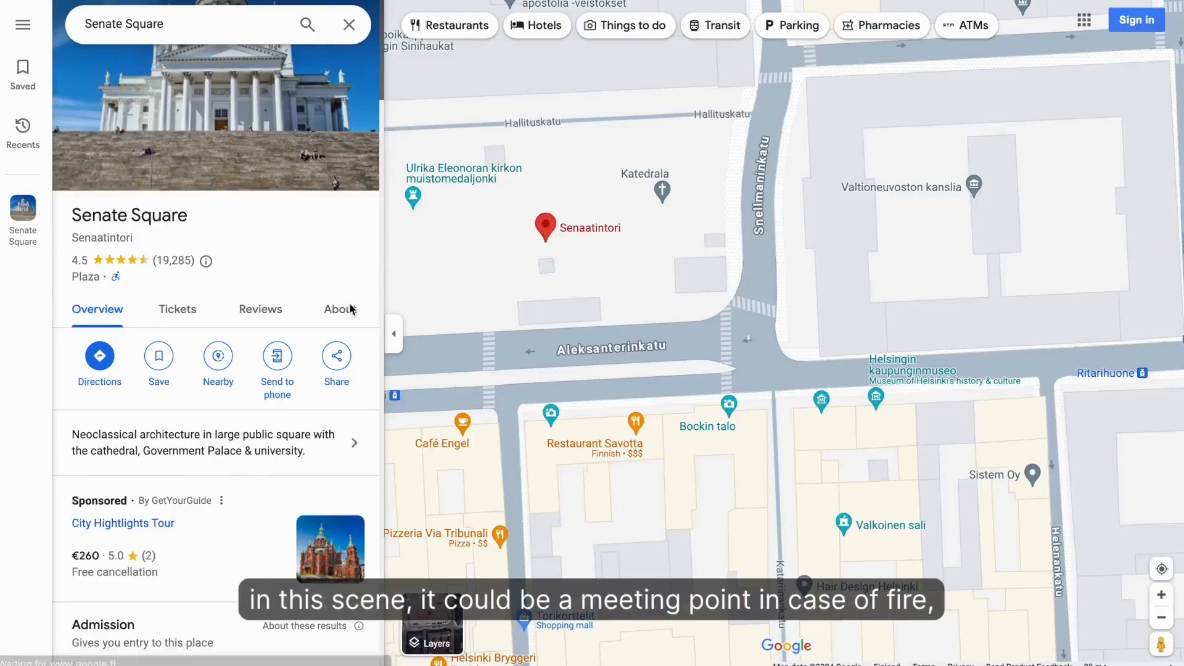
left_click(338, 358)
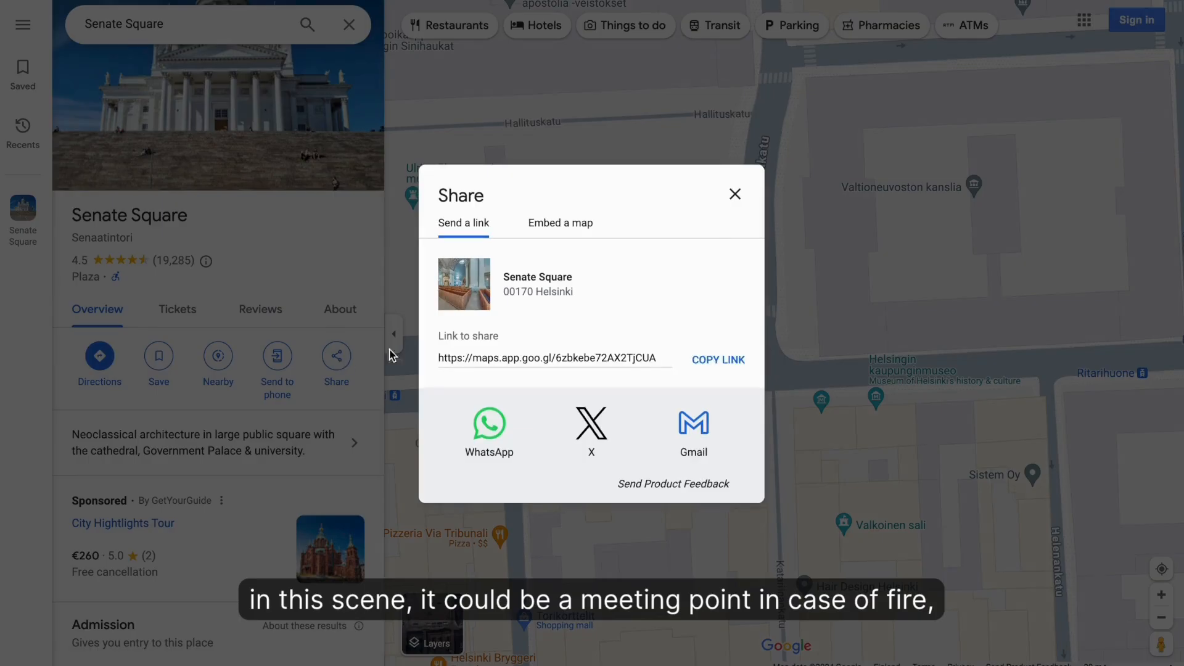
left_click(565, 222)
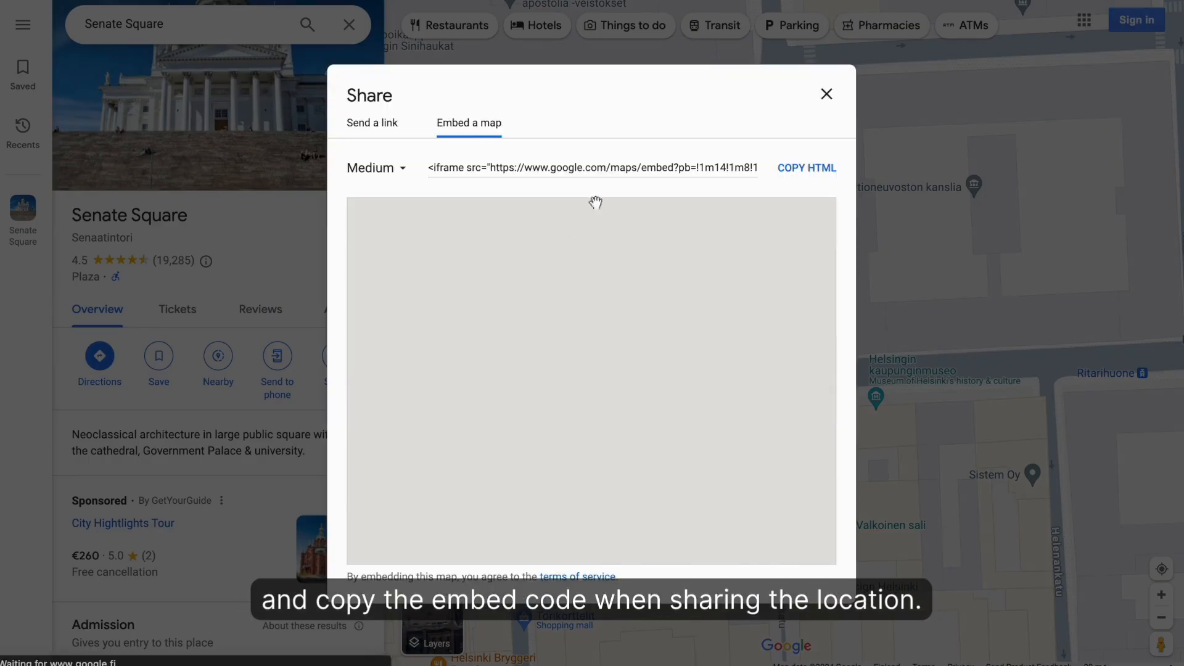
left_click(812, 170)
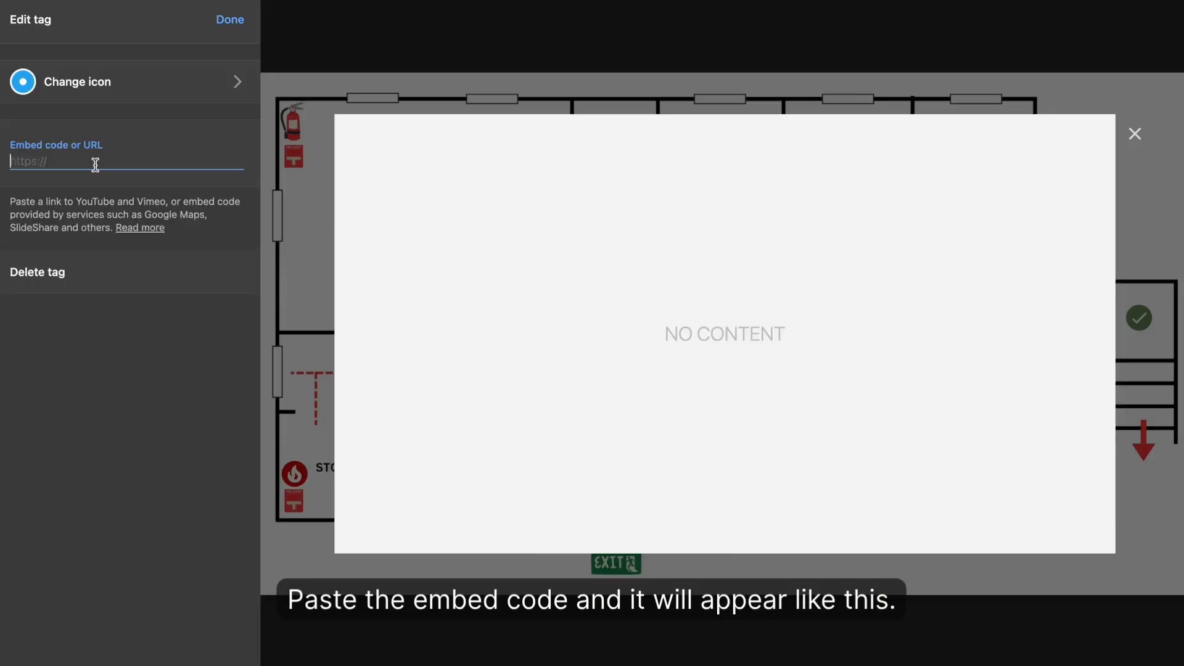
key("ctrl+v")
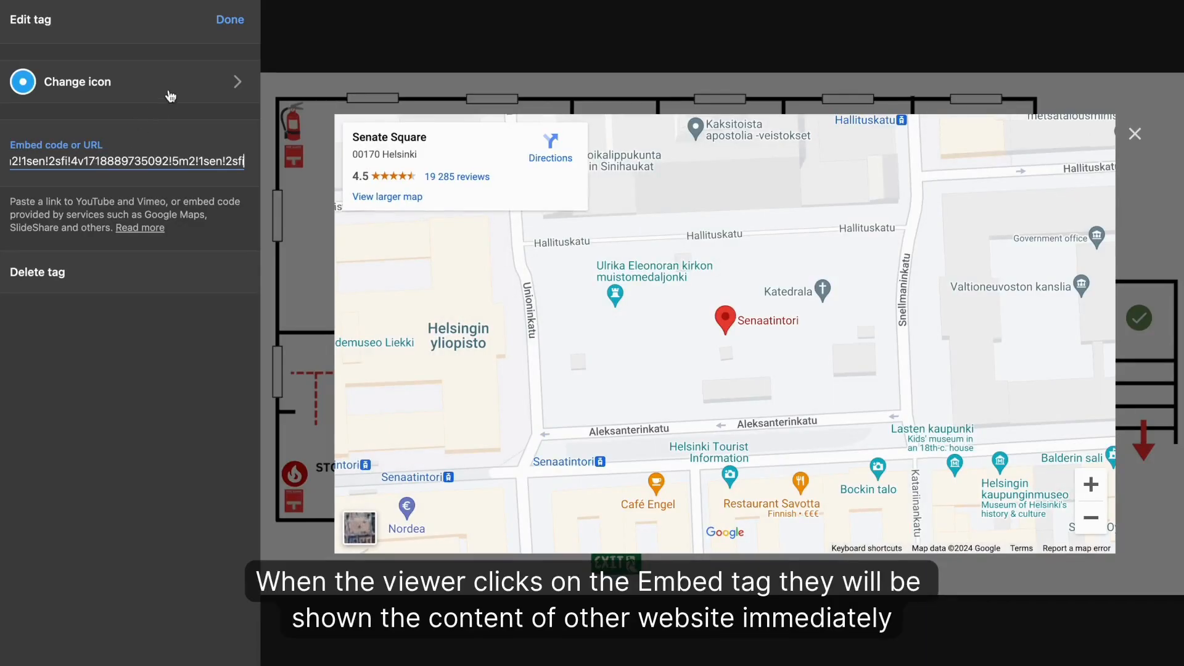
Step: Test the embedded Senate Square map in the tag preview by moving it around and selecting its places
left_click_drag(783, 361, 760, 352)
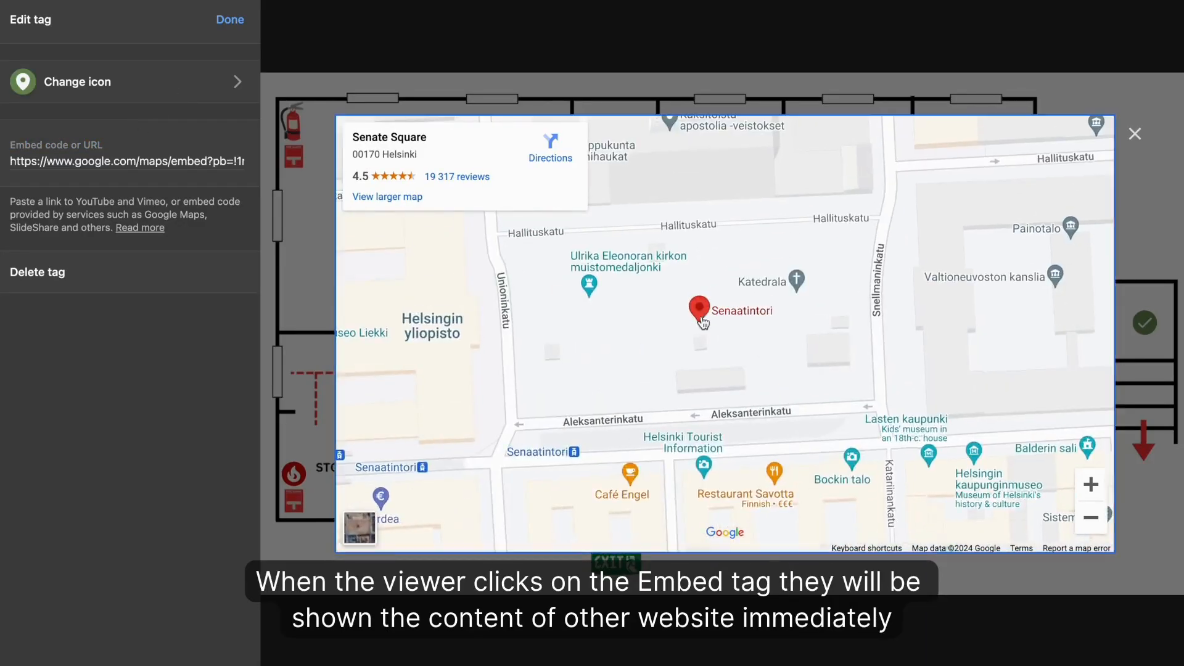
left_click(799, 285)
left_click(696, 321)
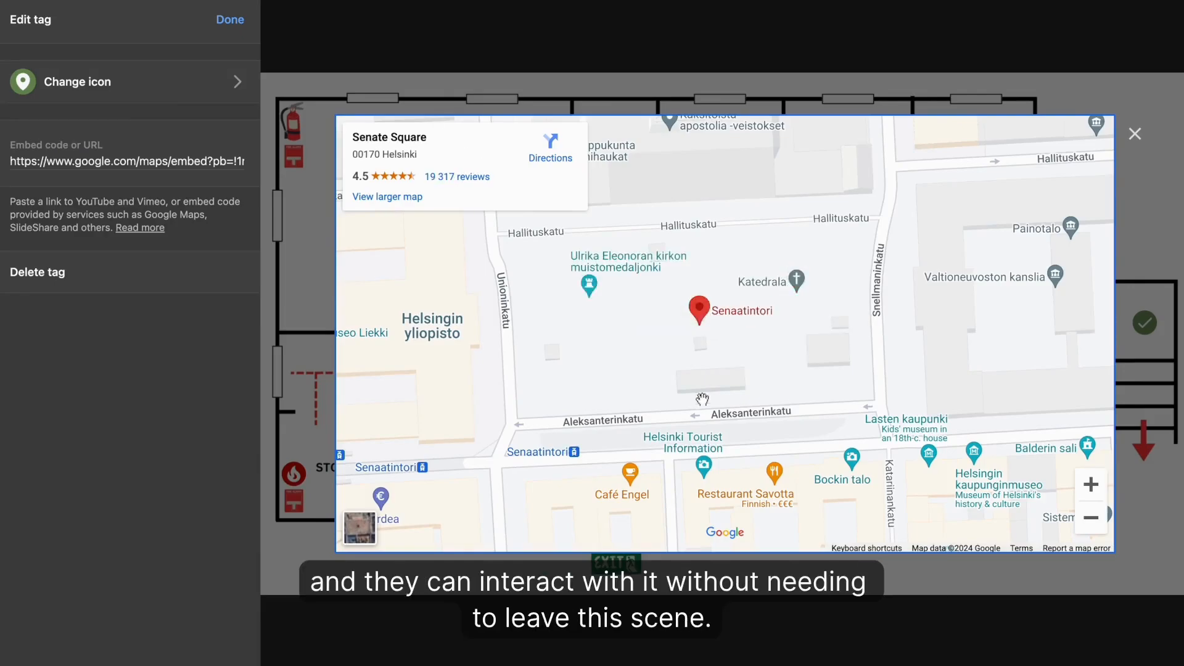
left_click_drag(577, 364, 697, 197)
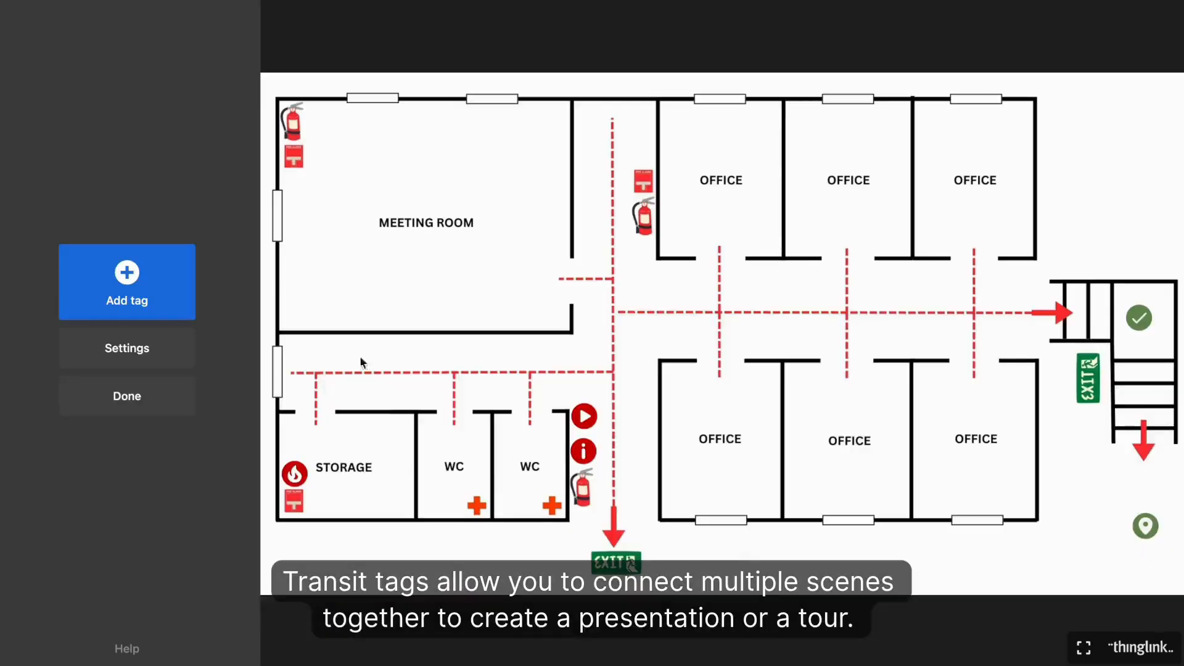
Step: Add a transit tag leading to the emergency exit sign scene, label it "Emergency Exit" and save it
left_click(177, 301)
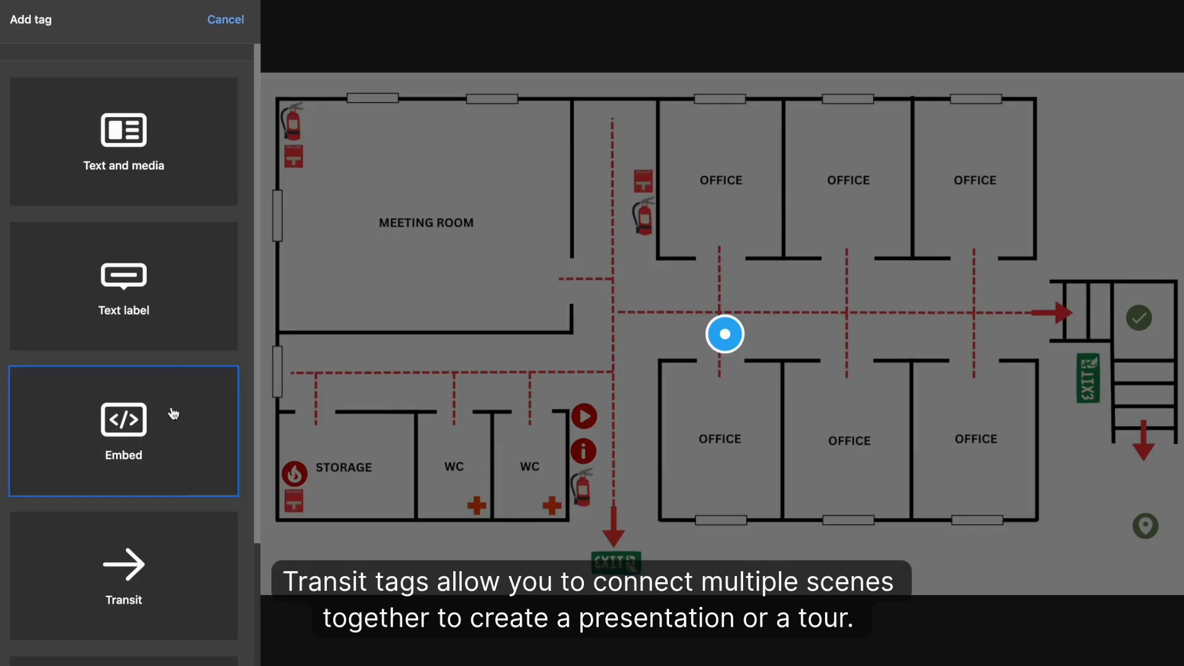
left_click(178, 578)
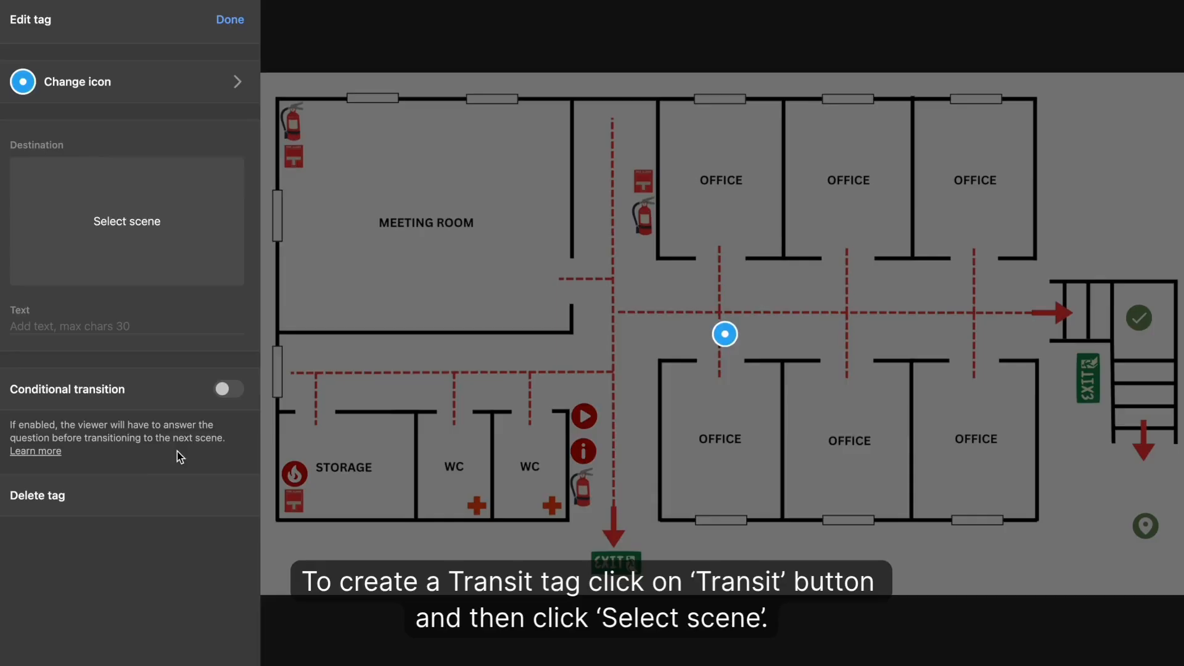
left_click(159, 235)
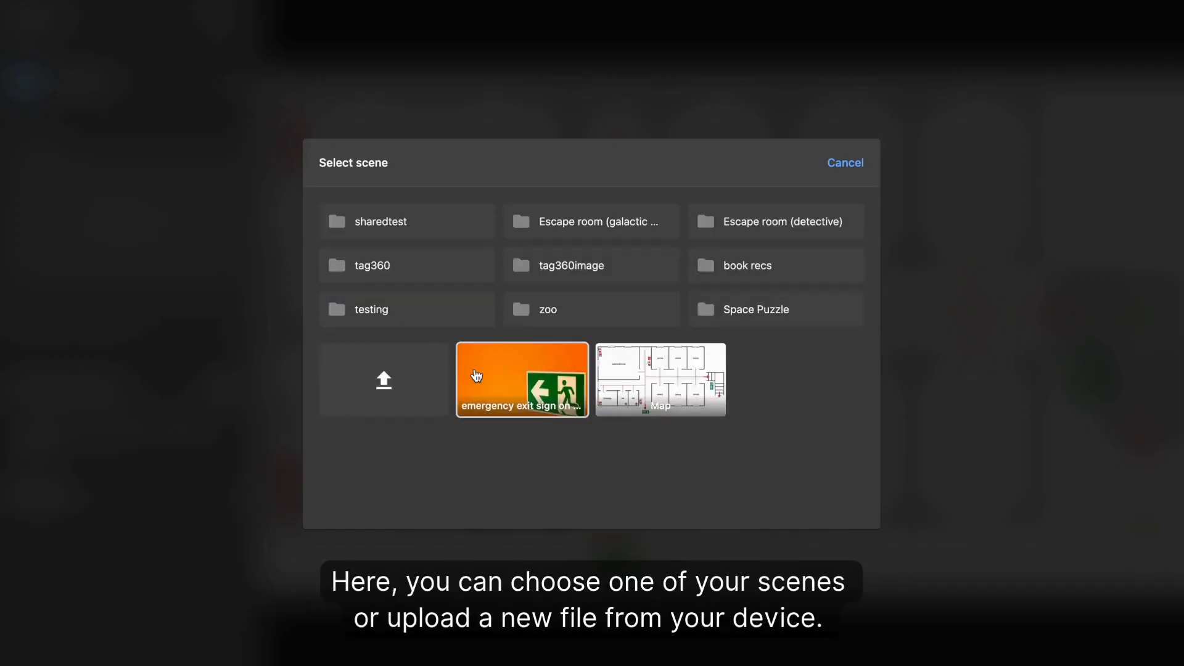
left_click(523, 393)
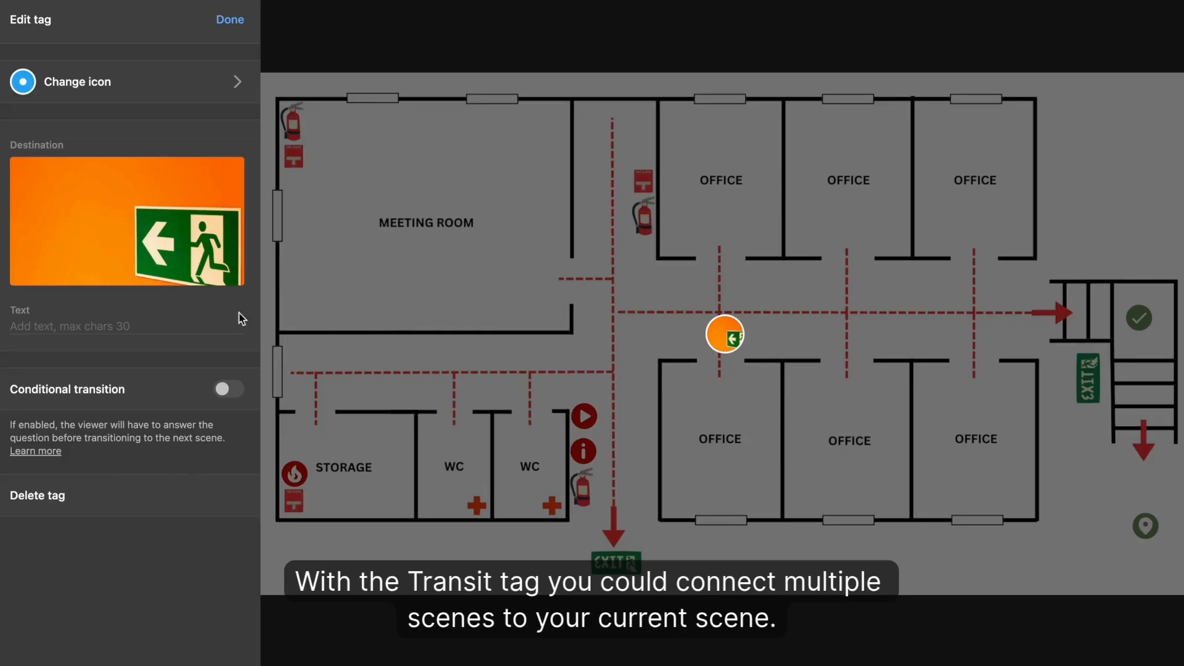
left_click(165, 322)
type("Emergency Exit")
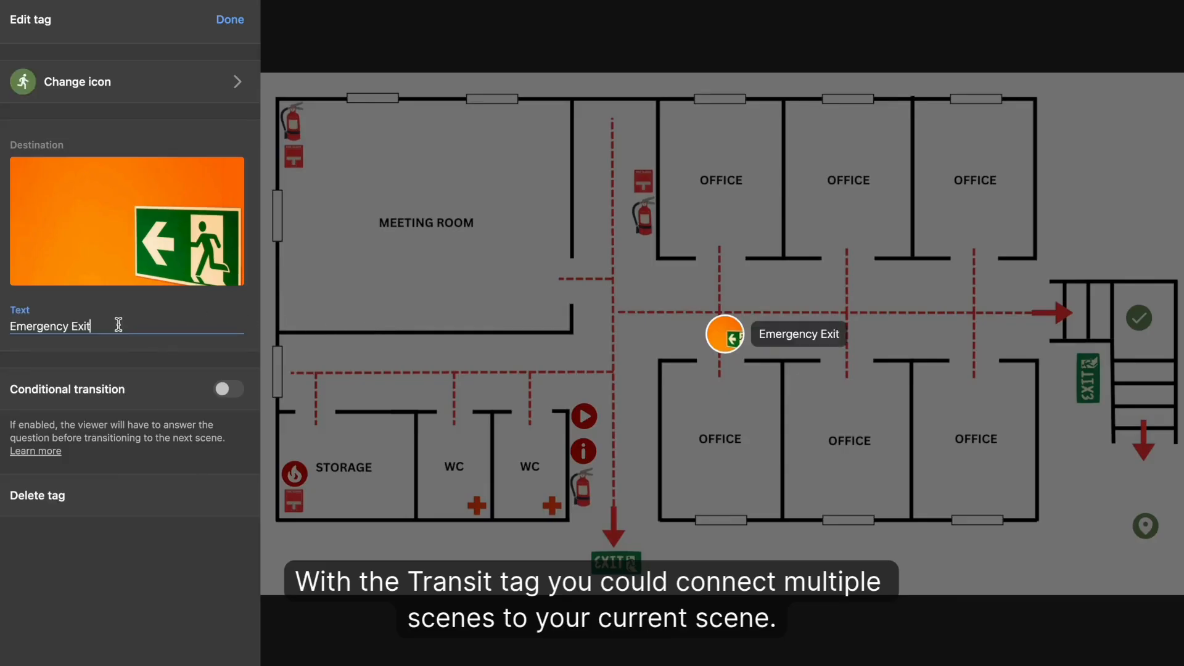
left_click(226, 21)
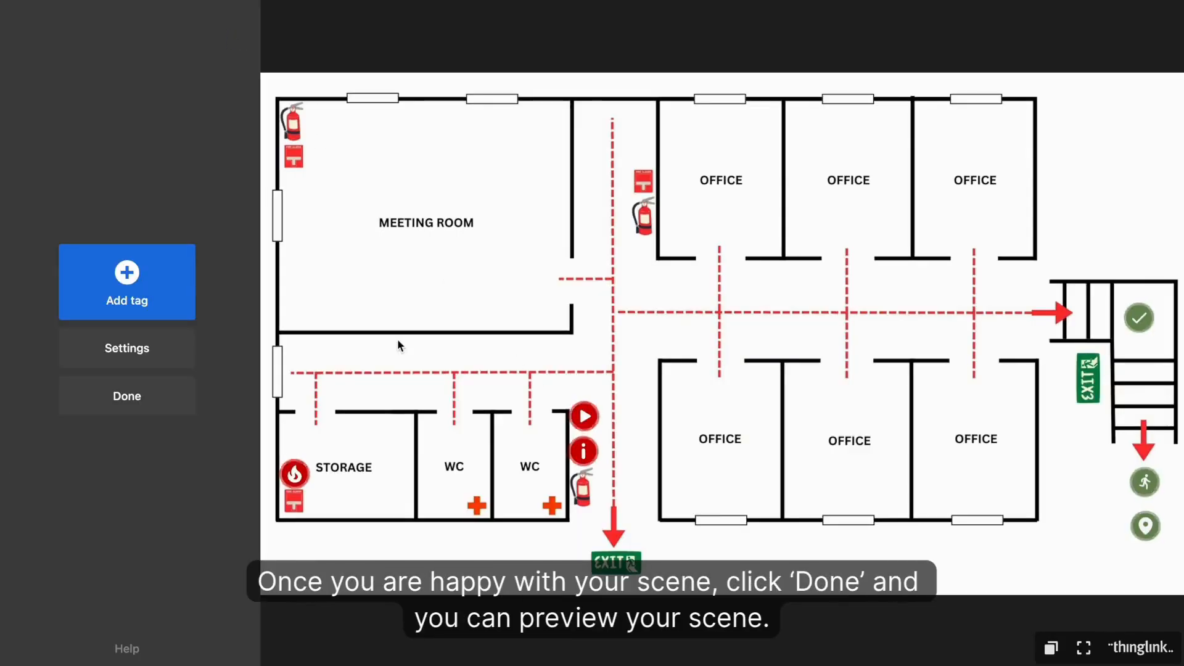
Step: Preview the finished map and switch to the emergency exit sign scene and back through the linked scene cards
left_click(161, 402)
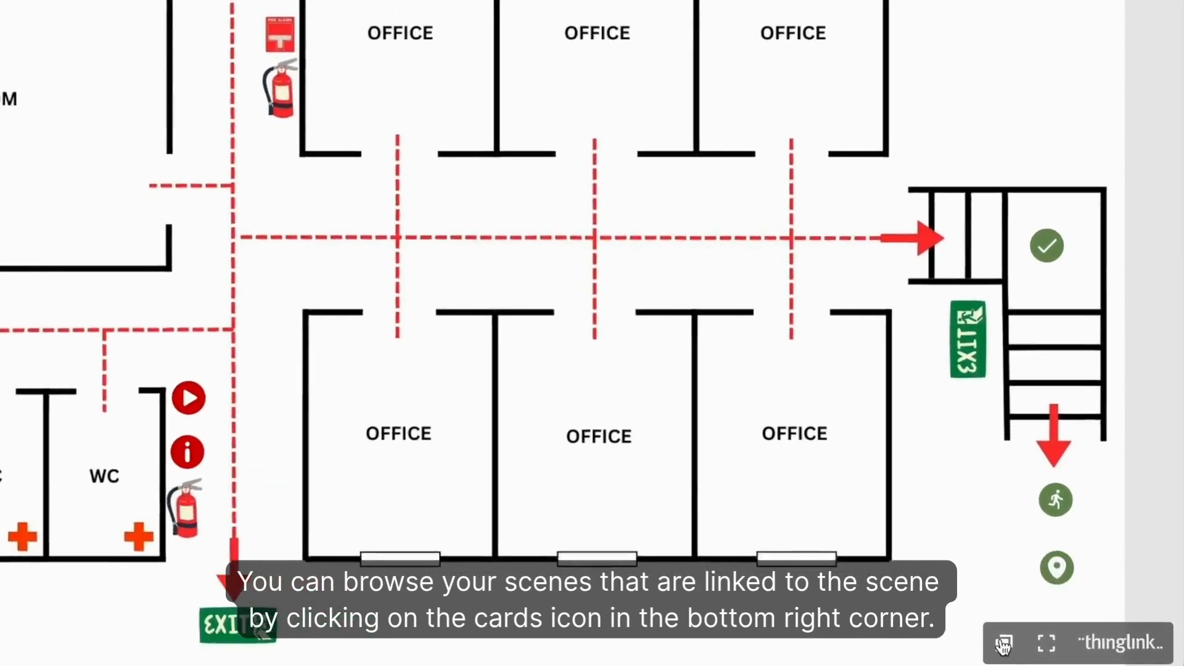
left_click(982, 644)
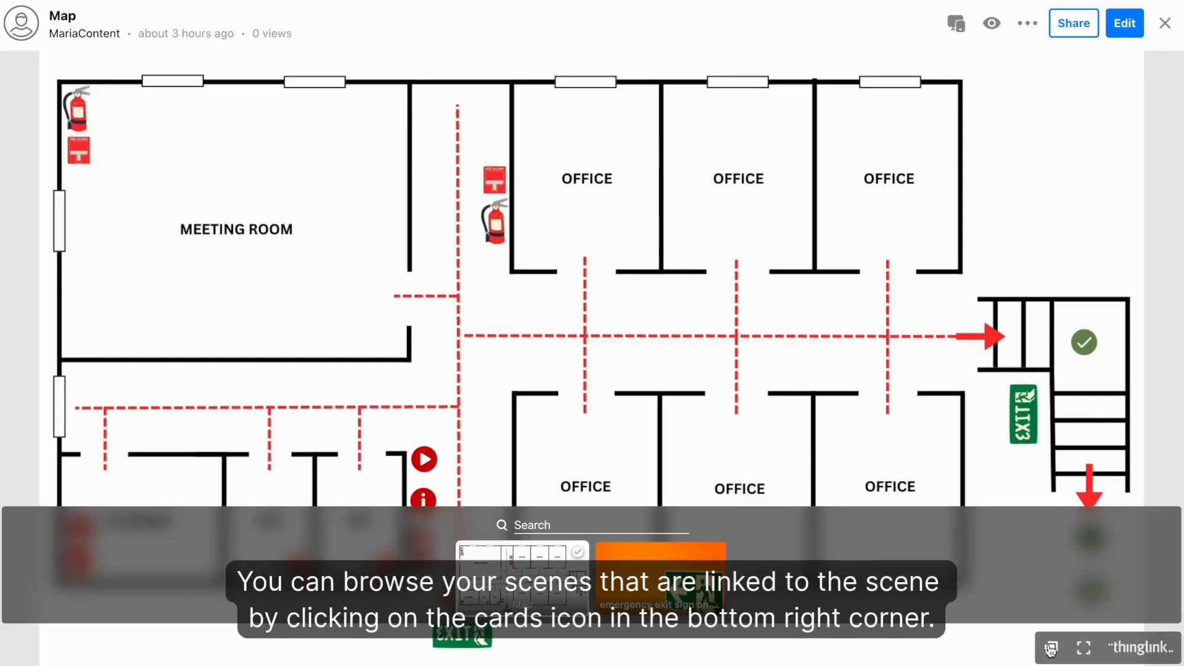
left_click(671, 580)
left_click(1052, 649)
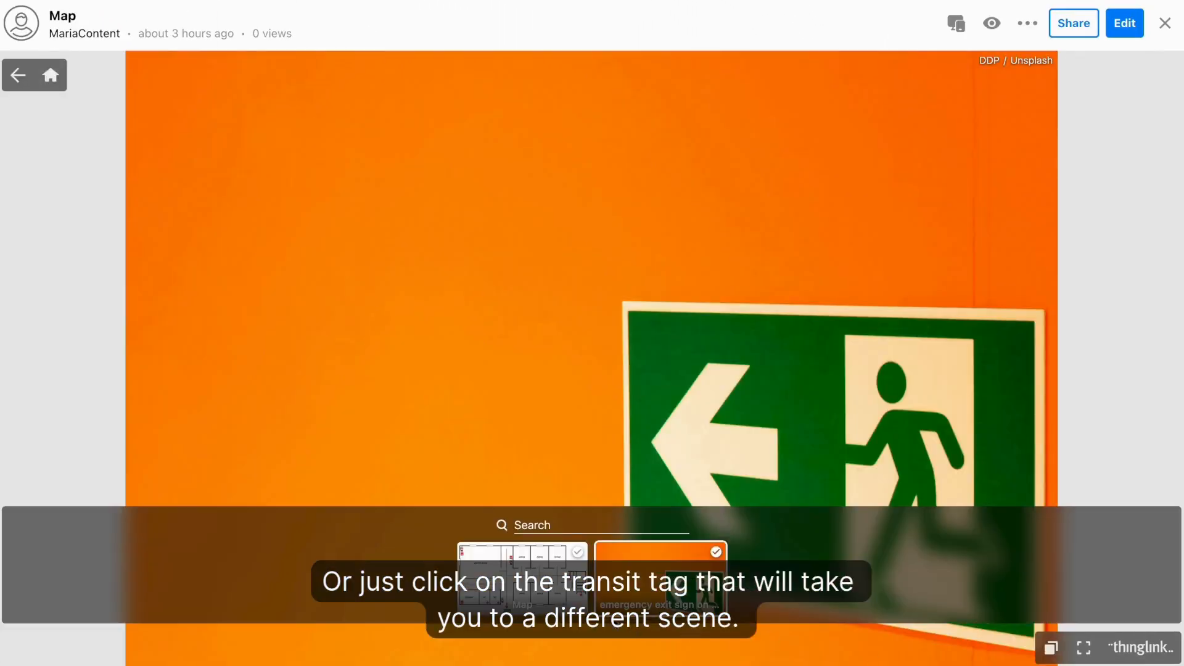
left_click(530, 576)
Step: Follow the Emergency Exit transit tag, return to the original map scene and reopen it for editing
left_click(1092, 538)
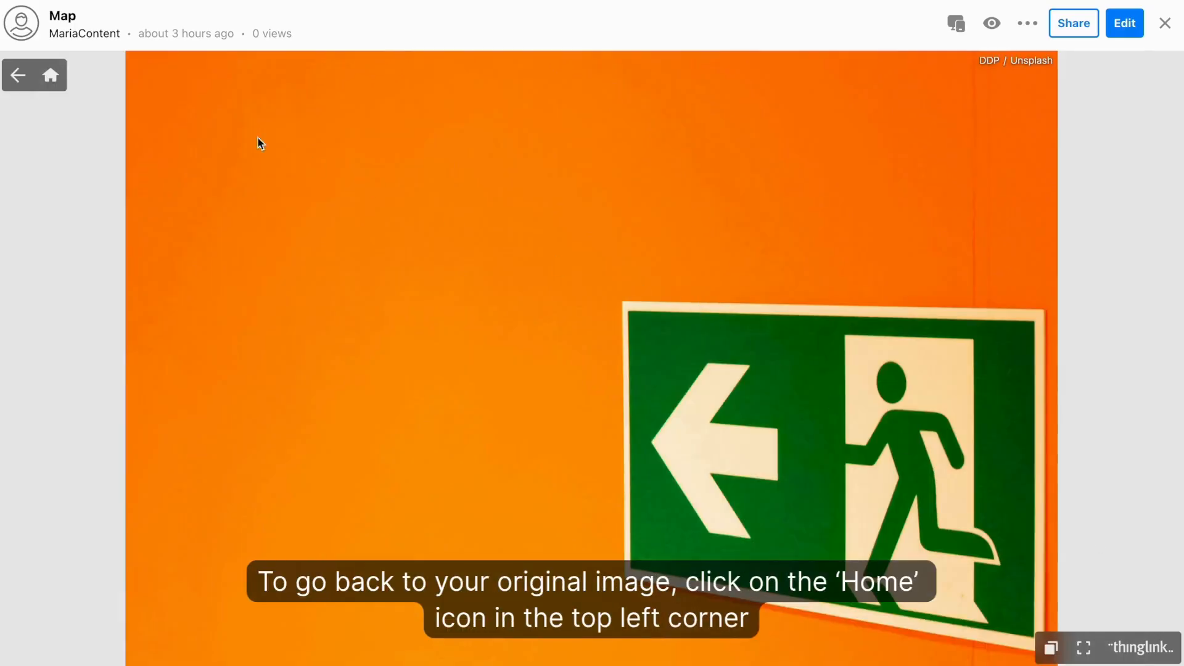
left_click(53, 81)
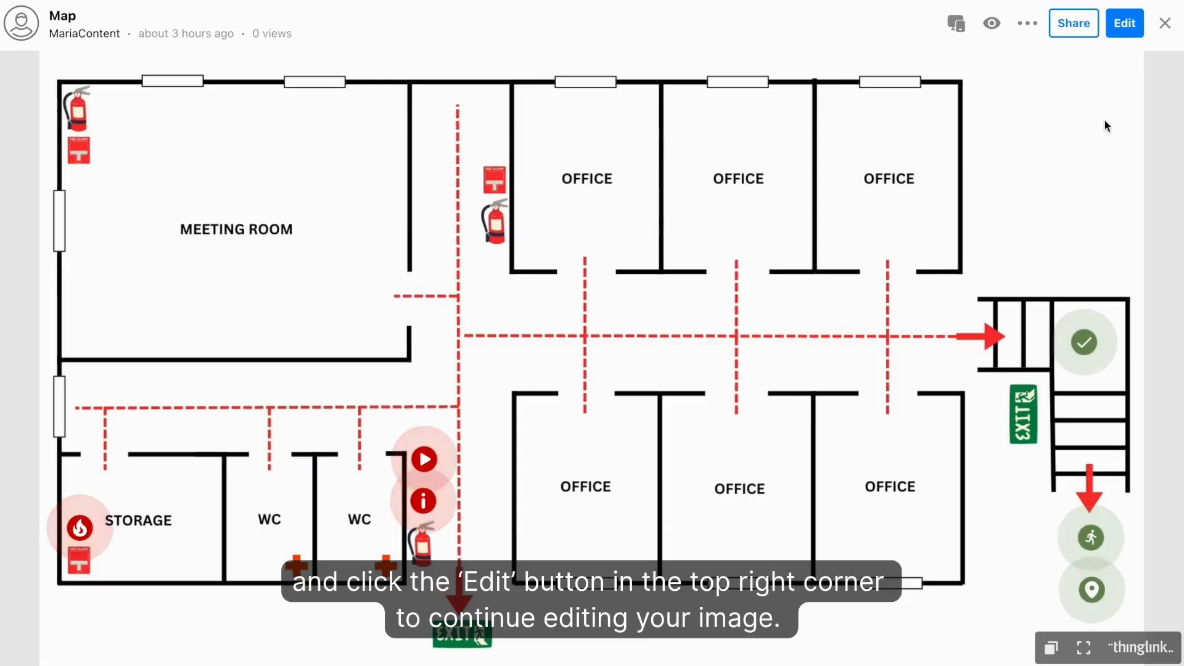
left_click(1126, 36)
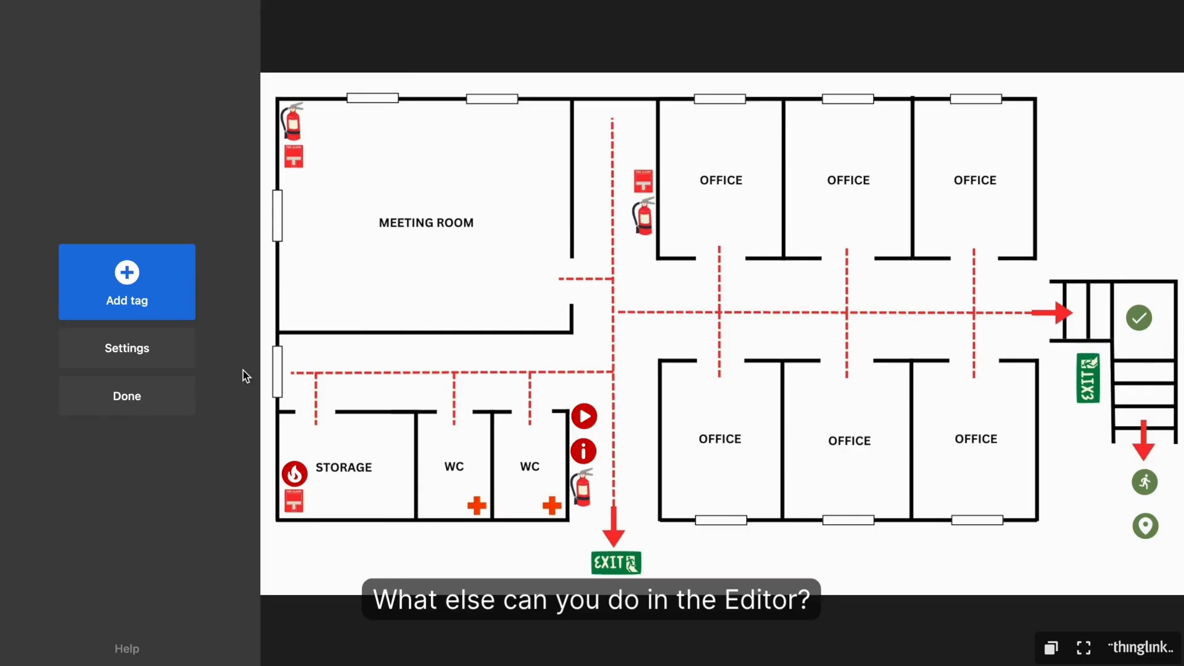
Step: Open the scene settings and look through the available appearance and functionality options
left_click(172, 354)
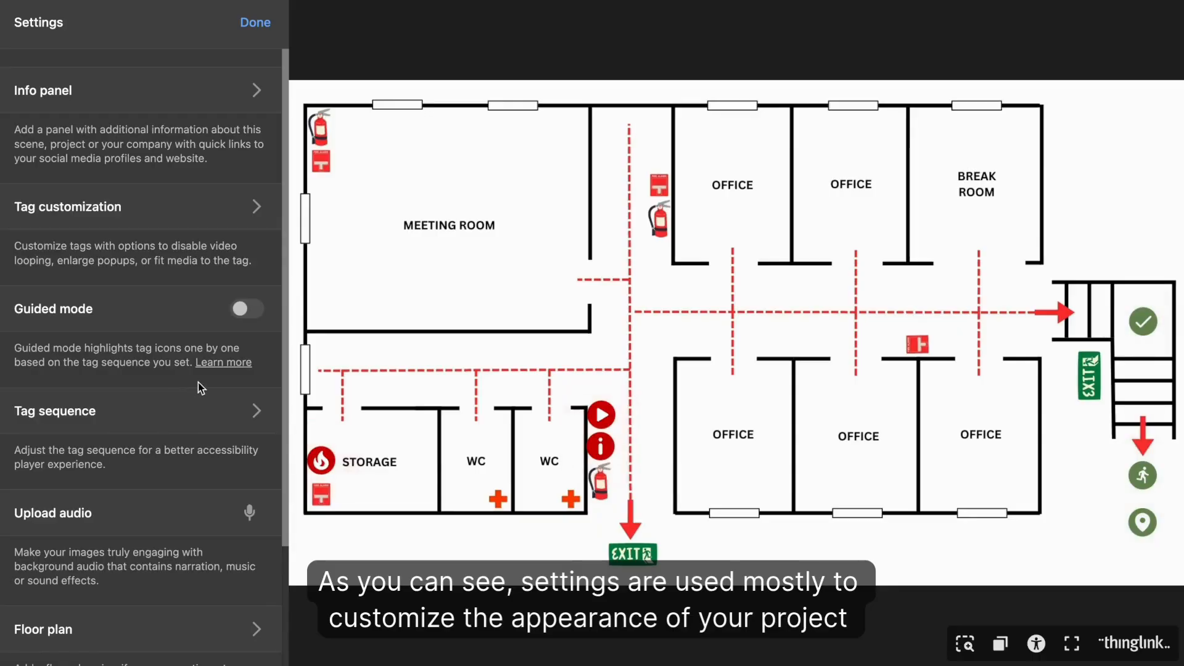
scroll(200, 382, "down", 5)
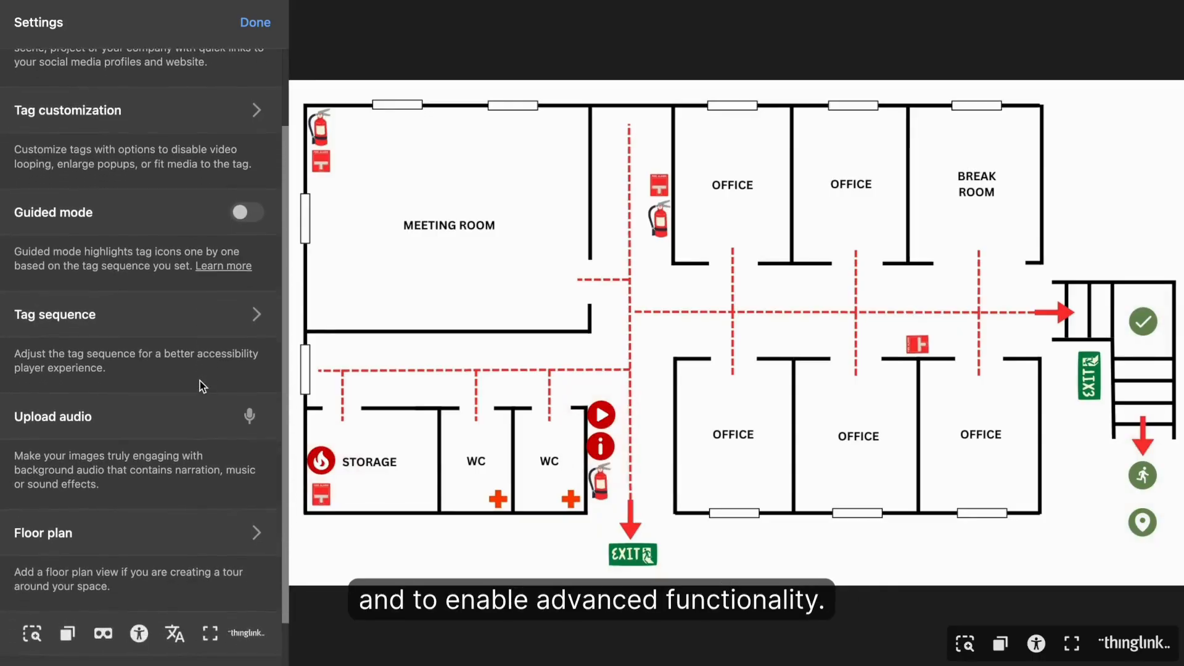
scroll(200, 380, "up", 3)
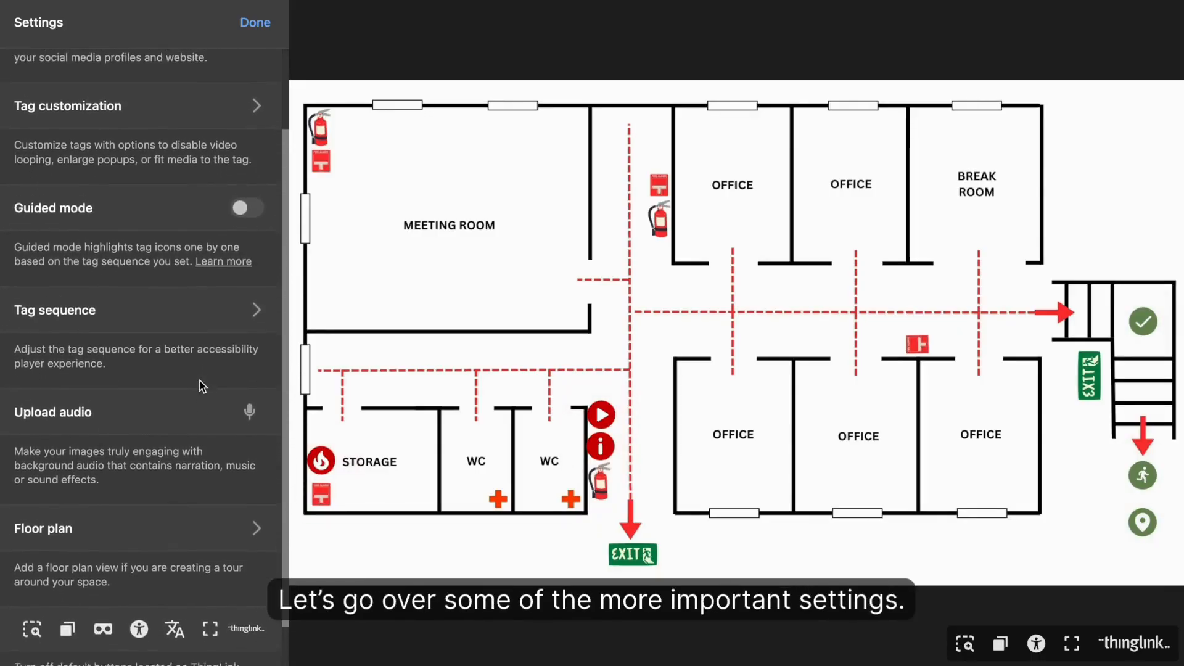
scroll(200, 380, "up", 1)
scroll(200, 380, "down", 3)
scroll(199, 380, "up", 4)
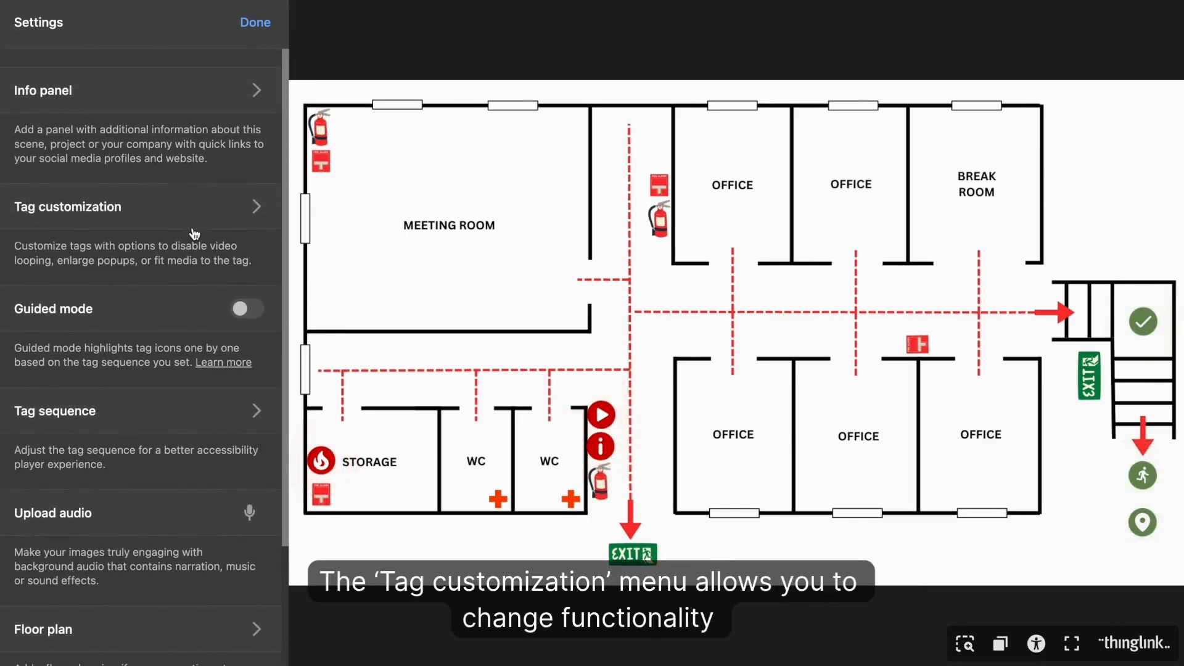
Step: Customize the tags with the black-and-white colour preset (background #222222, text #FFFFFF) and the Source Sans 3 font
left_click(195, 216)
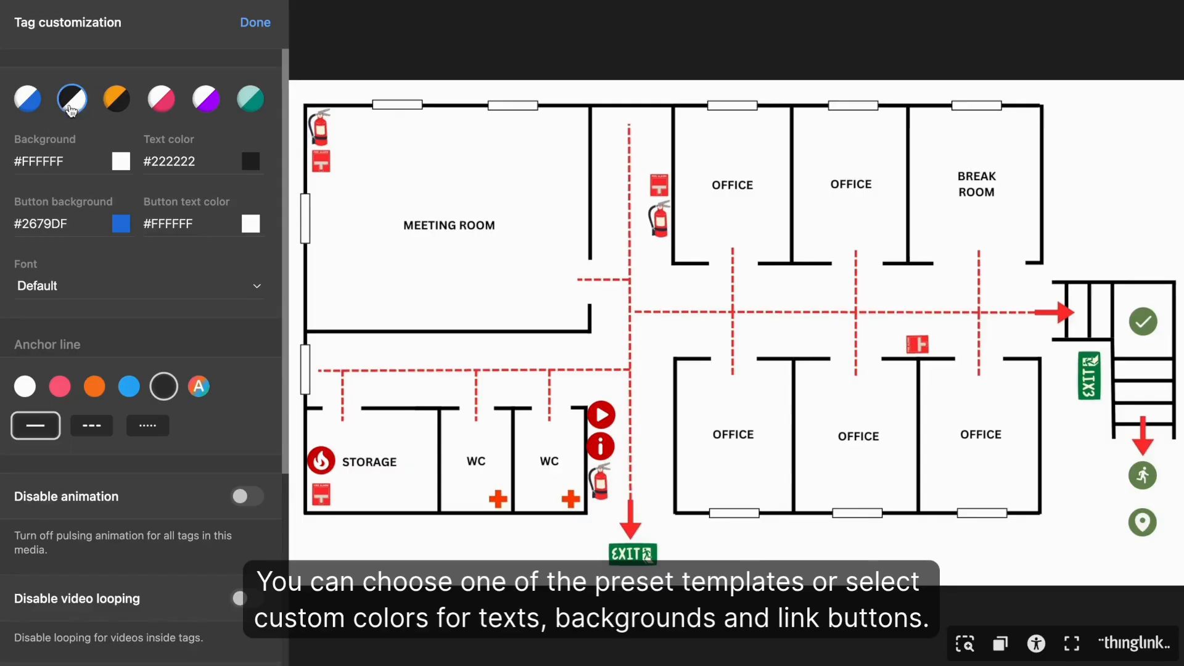
left_click(73, 100)
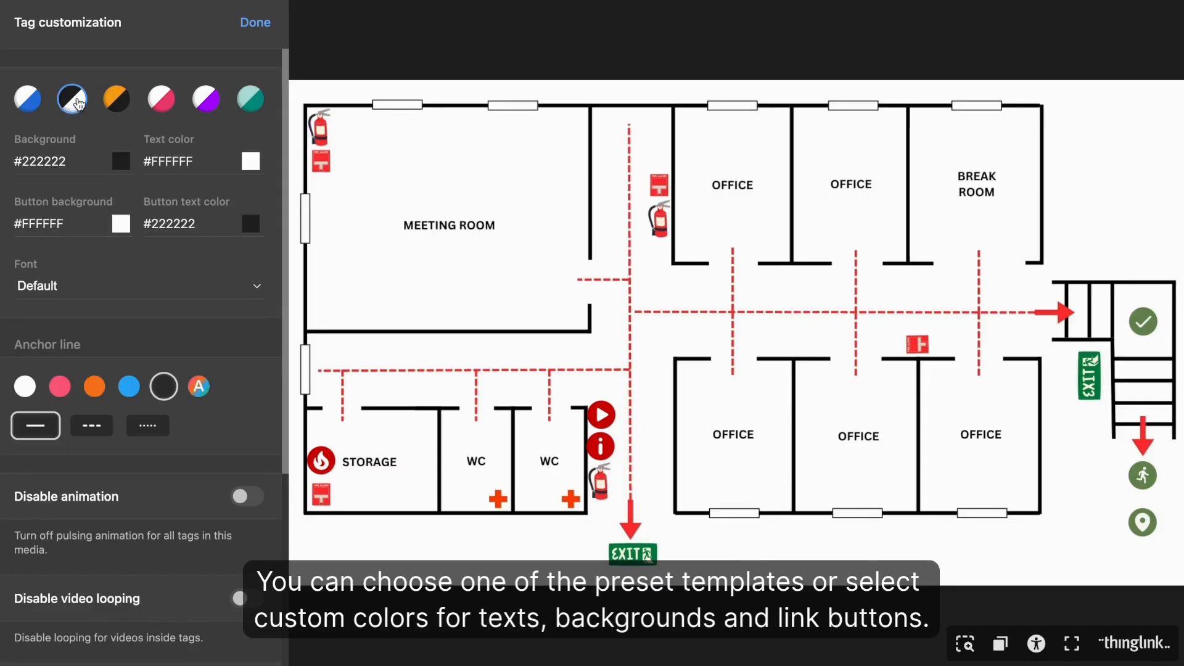
left_click(257, 290)
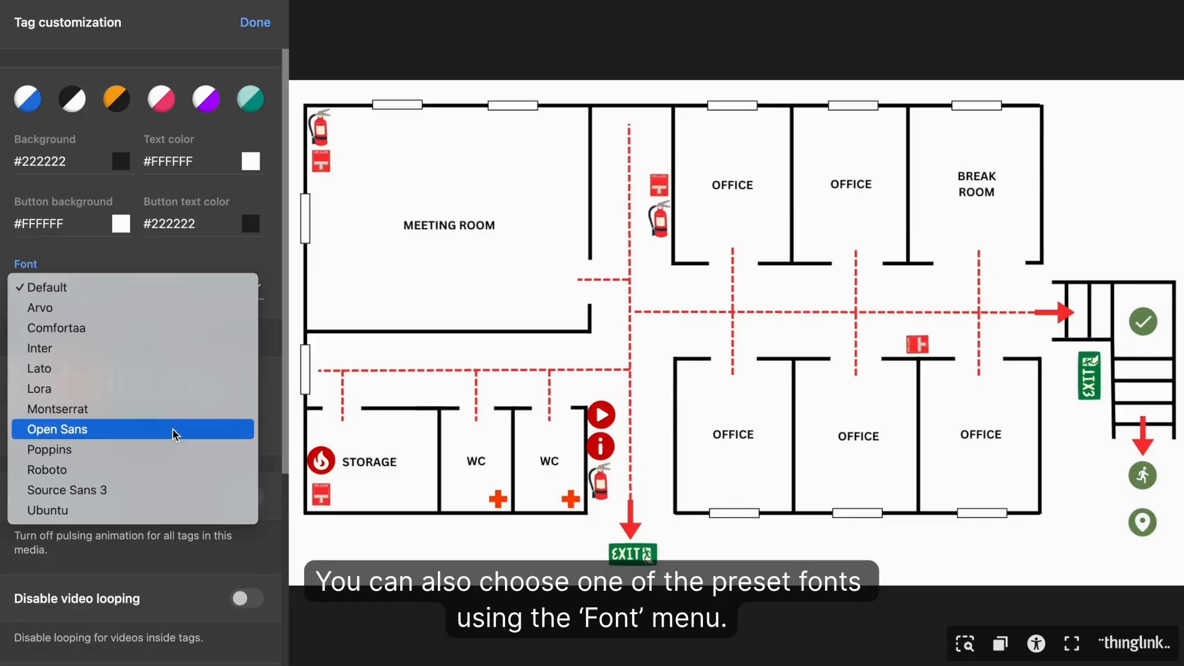
left_click(125, 491)
Step: Open the fire alarm tag in the storage room and check its content with the new tag styling
left_click(321, 462)
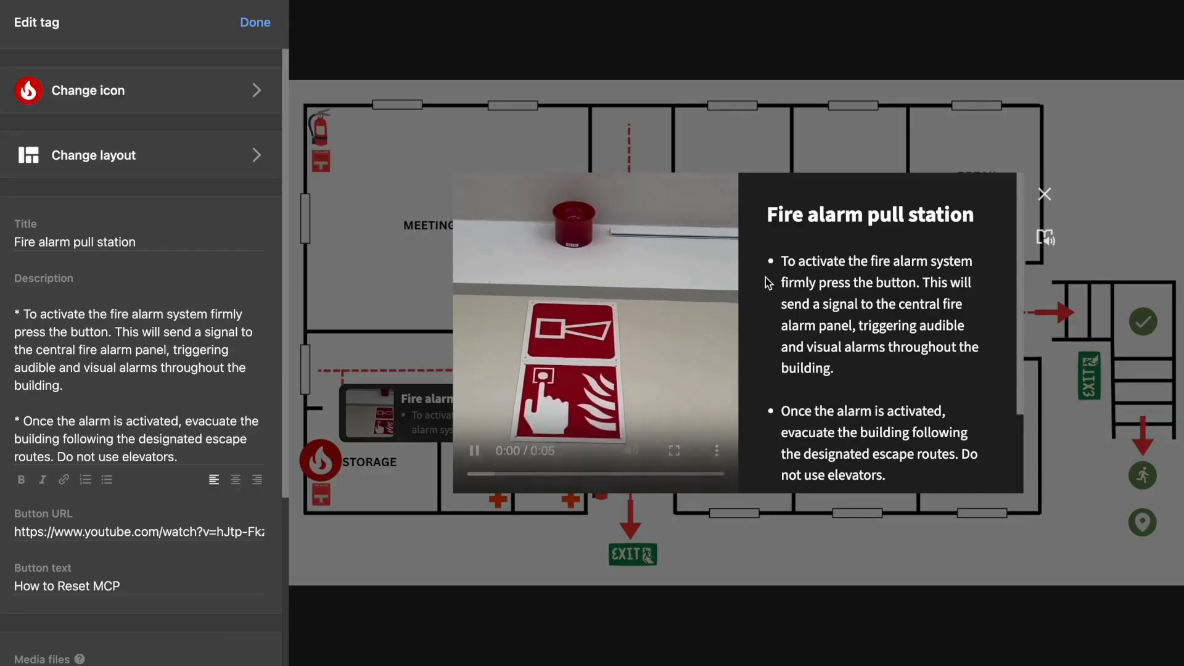
scroll(827, 323, "down", 3)
scroll(1001, 222, "up", 3)
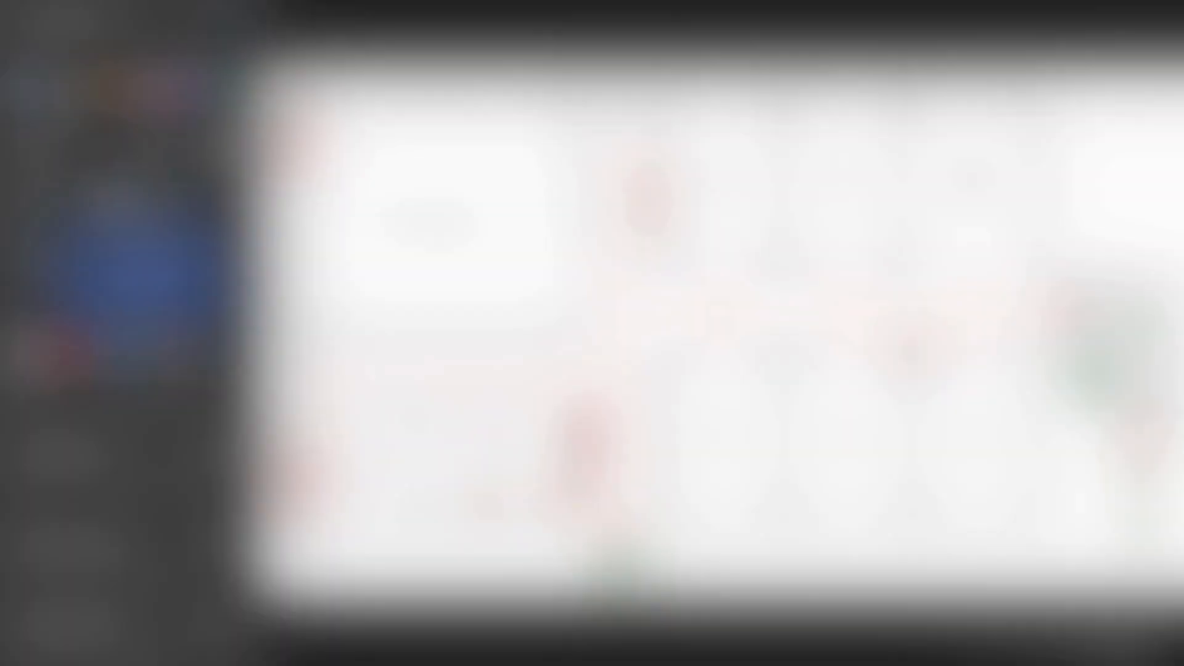
Step: Switch the hover preview for text and media tags off and back on, and check it on the info tag
scroll(169, 442, "down", 5)
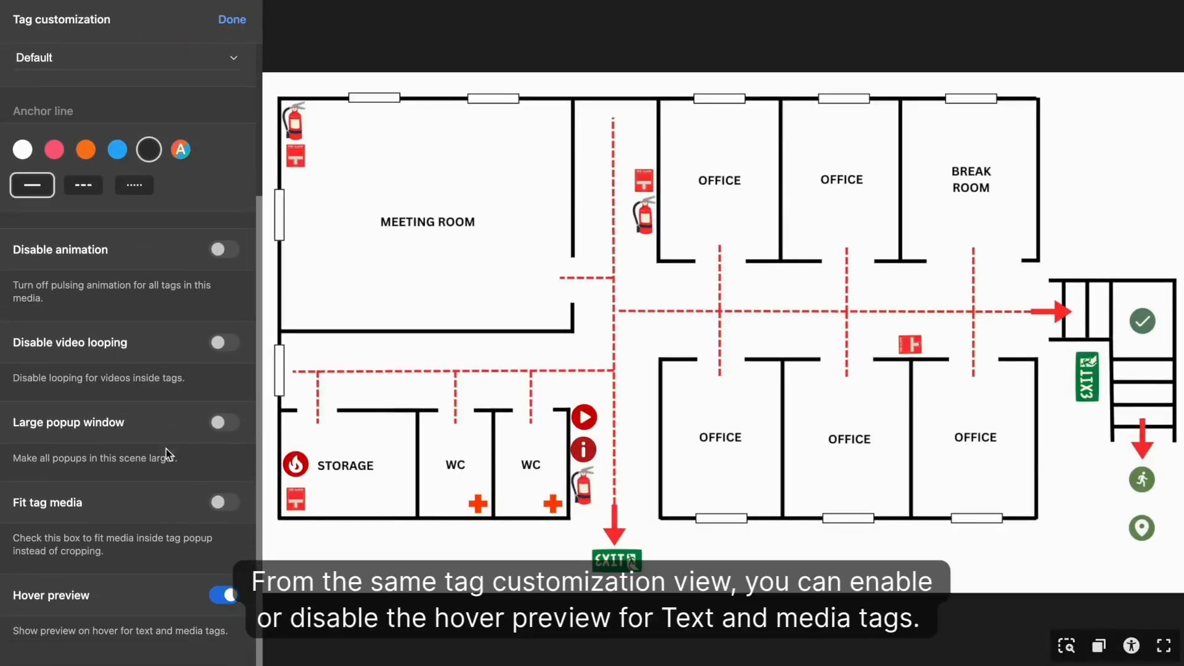
left_click(229, 597)
left_click(230, 599)
mouse_move(579, 455)
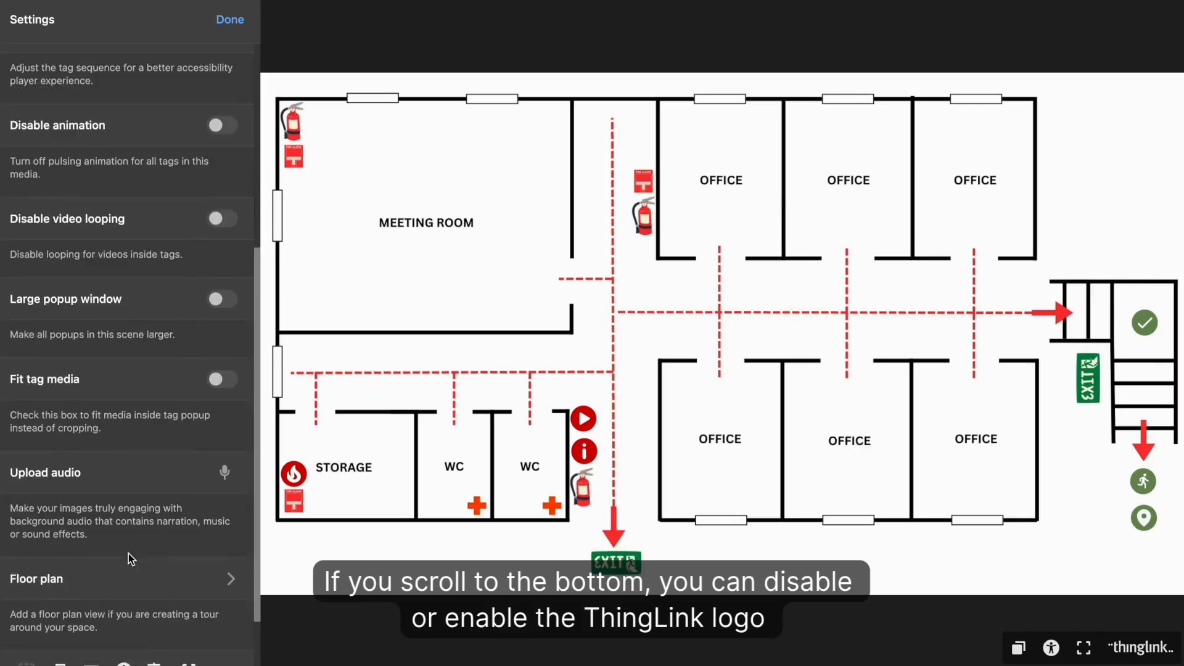
Step: Adjust the scene's default buttons by toggling the ThingLink logo, switching accessibility off and on, and enabling the magnifier
scroll(128, 553, "down", 3)
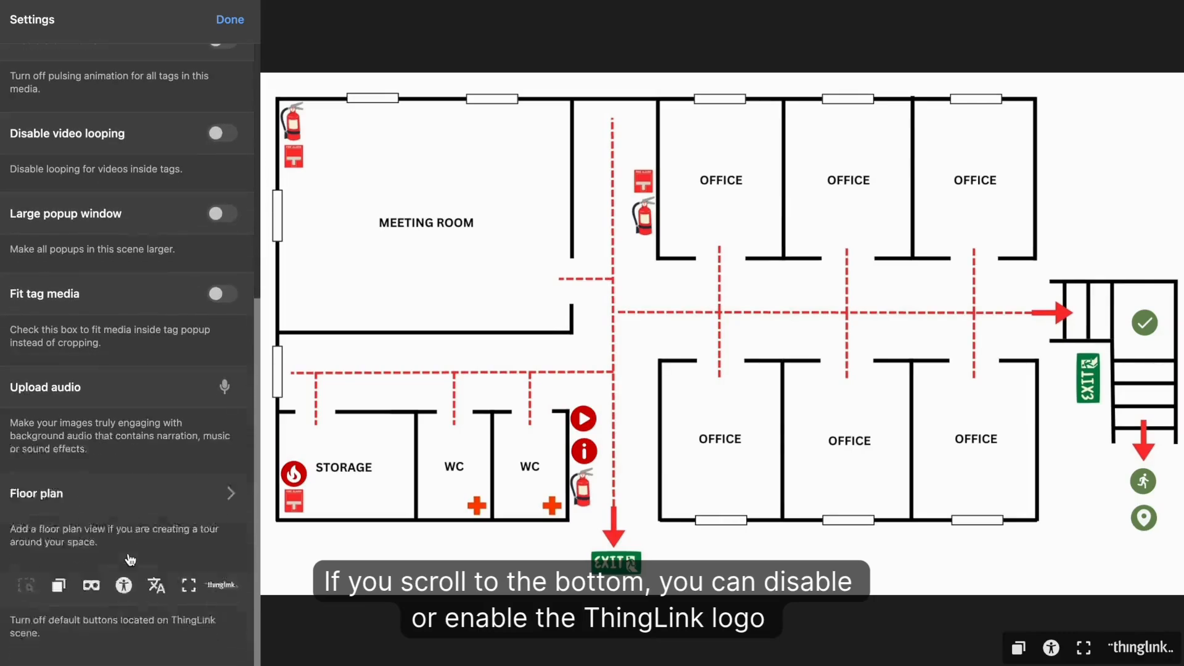
left_click(229, 586)
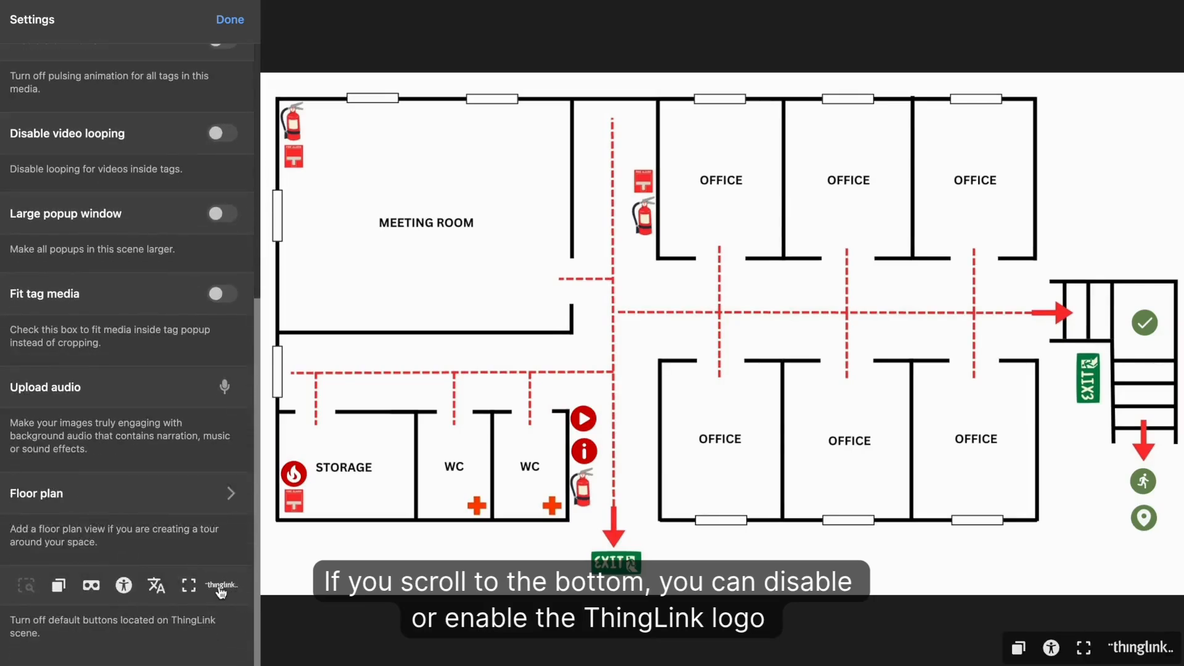
left_click(125, 589)
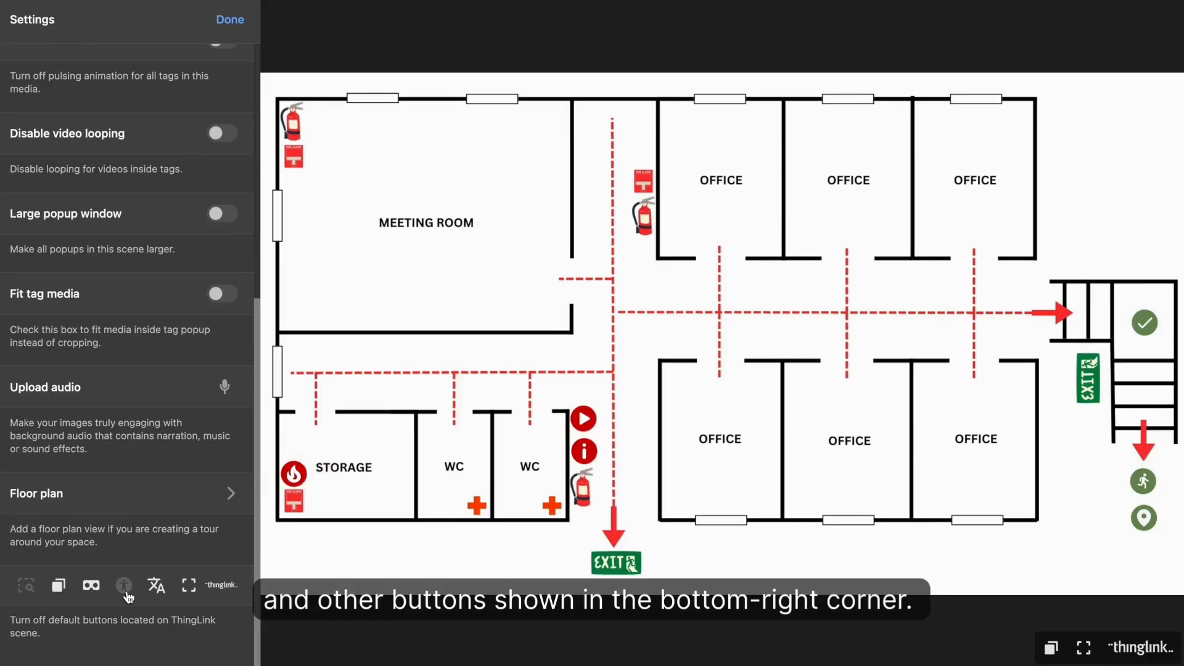
left_click(125, 589)
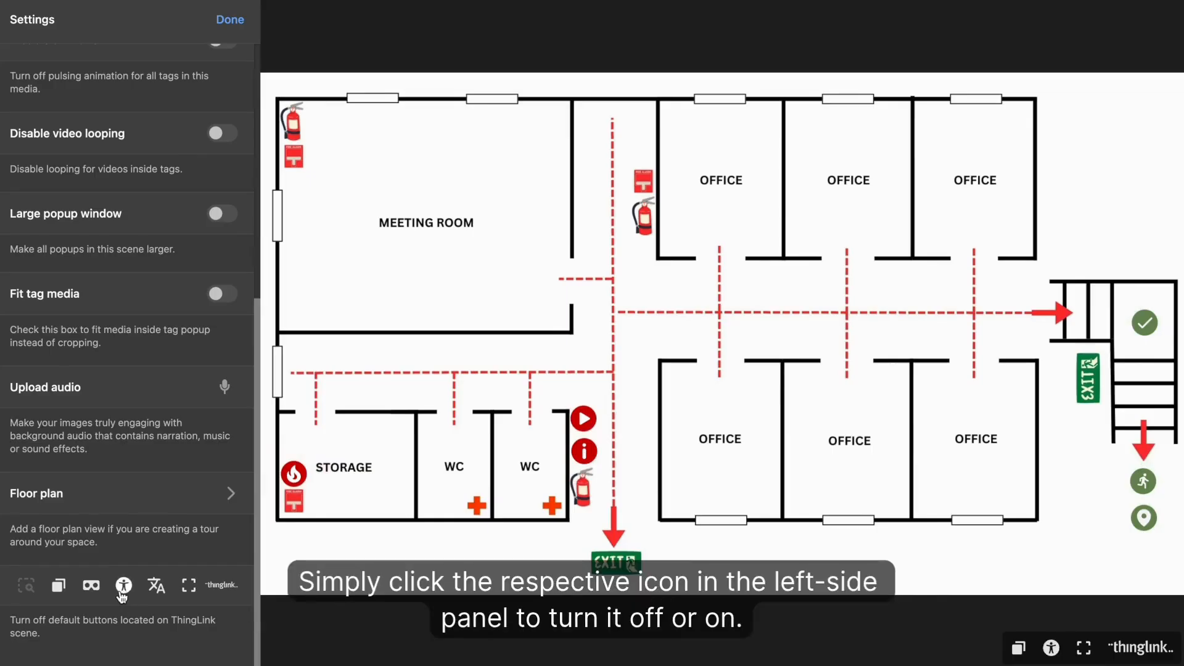
left_click(27, 586)
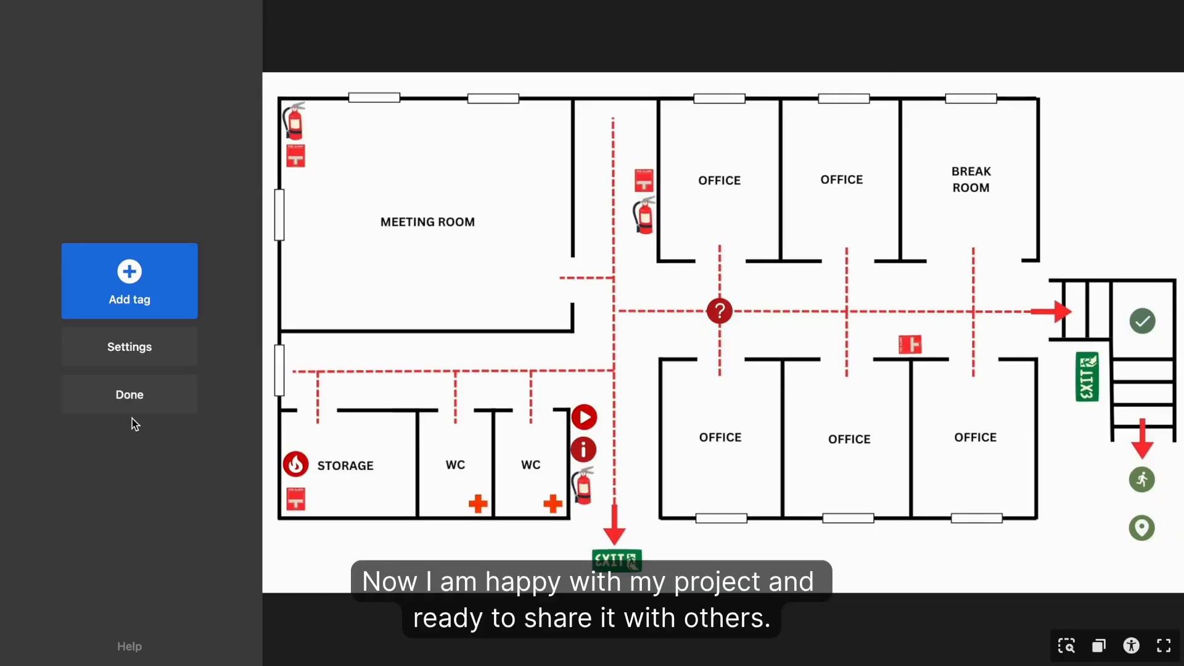
Step: Finish editing the map and save its privacy setting as Anyone with the link
left_click(133, 409)
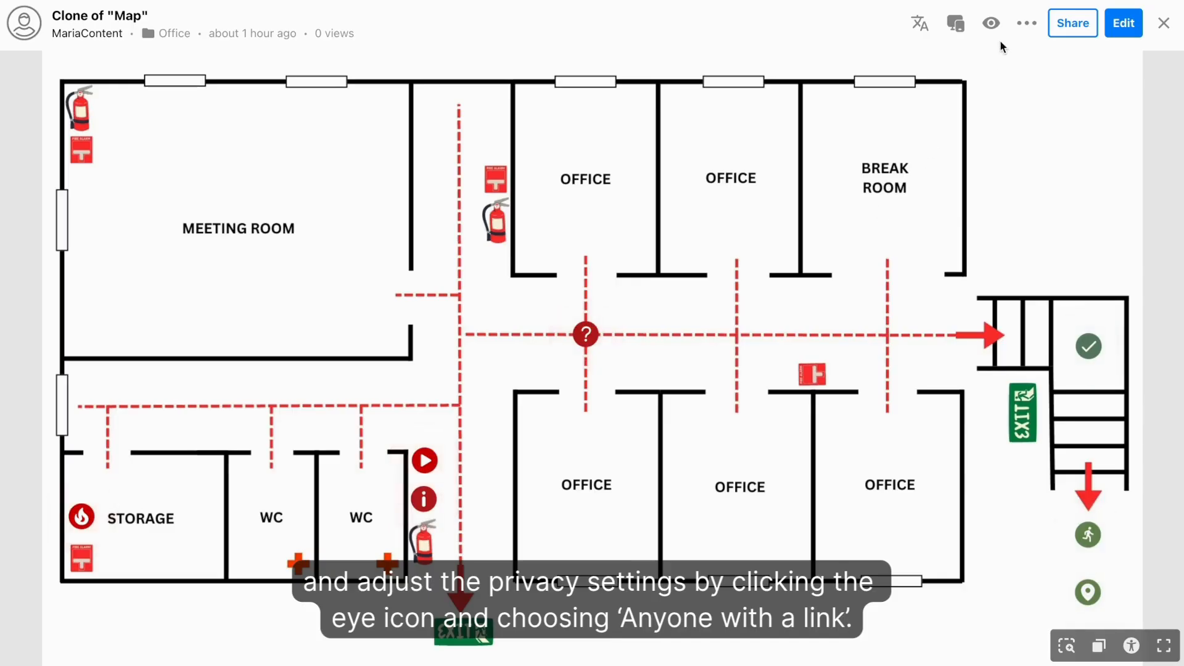
left_click(993, 26)
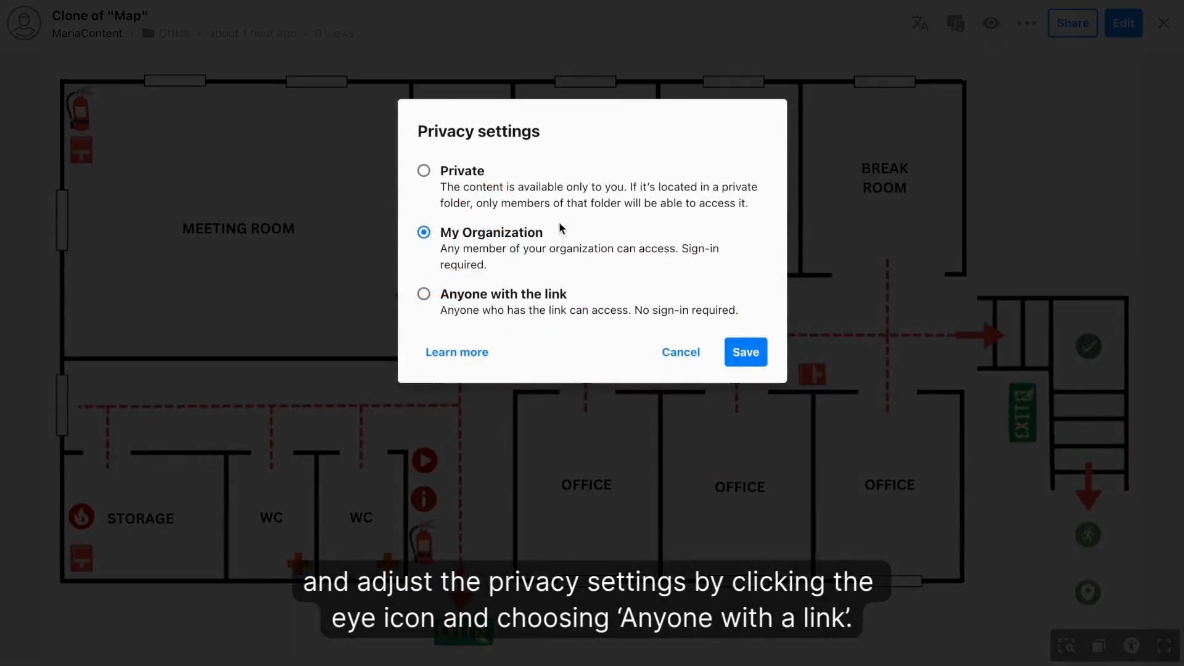
left_click(425, 295)
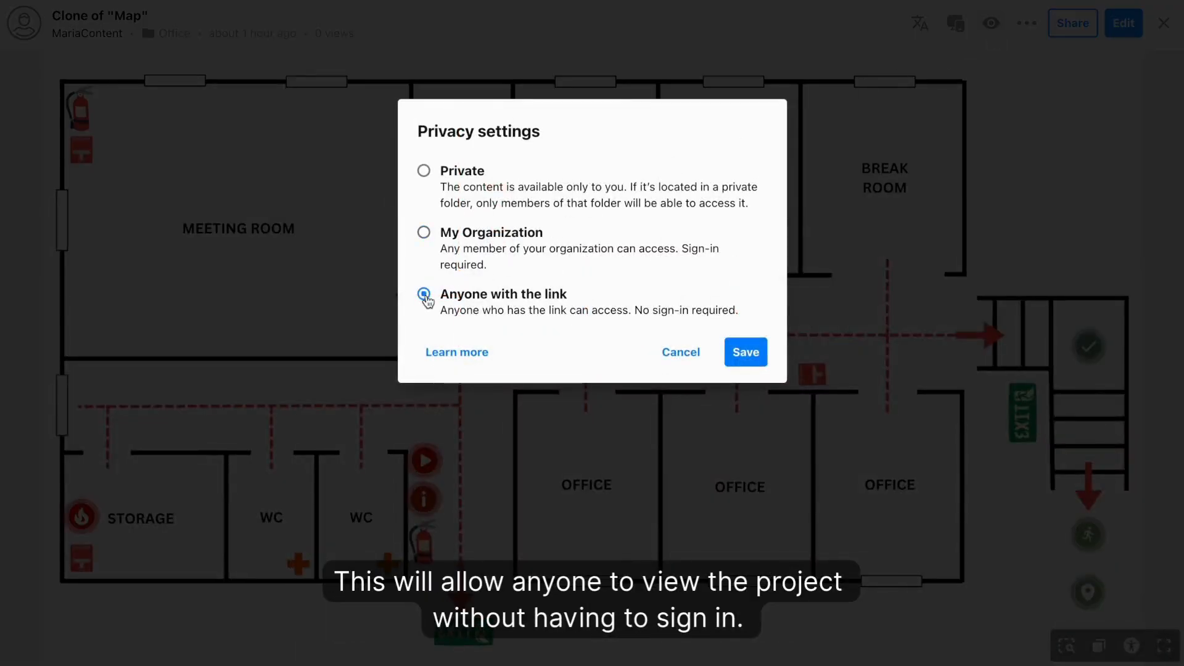
left_click(742, 361)
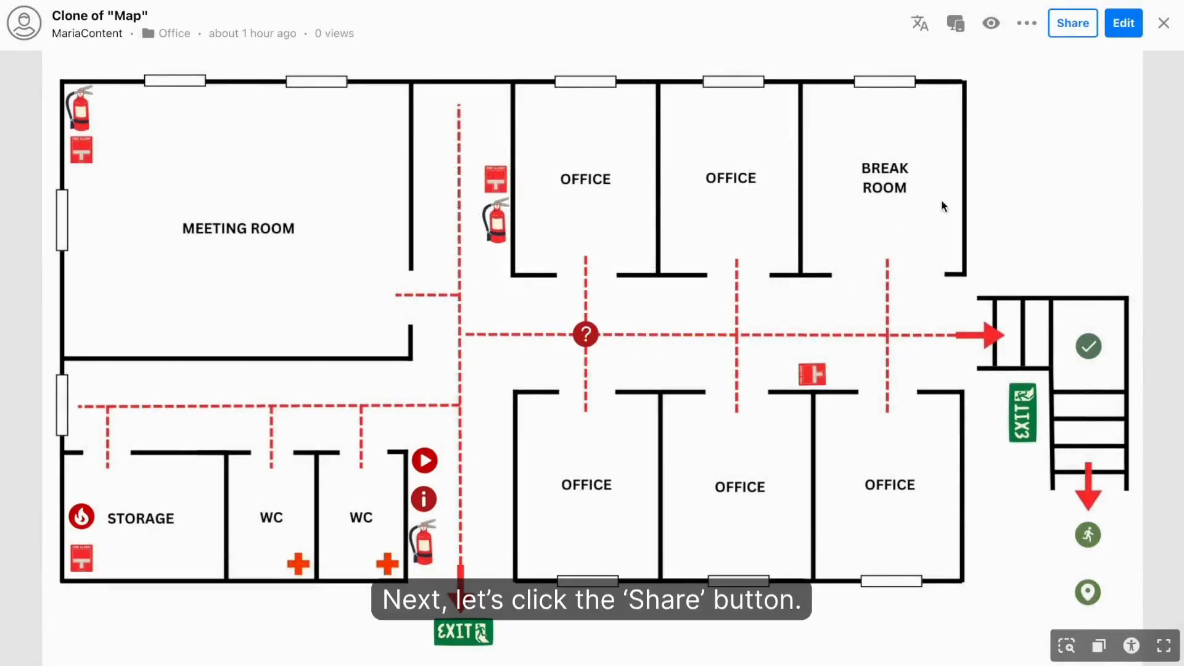
Step: Copy the map's share link and close the sharing options
left_click(1071, 30)
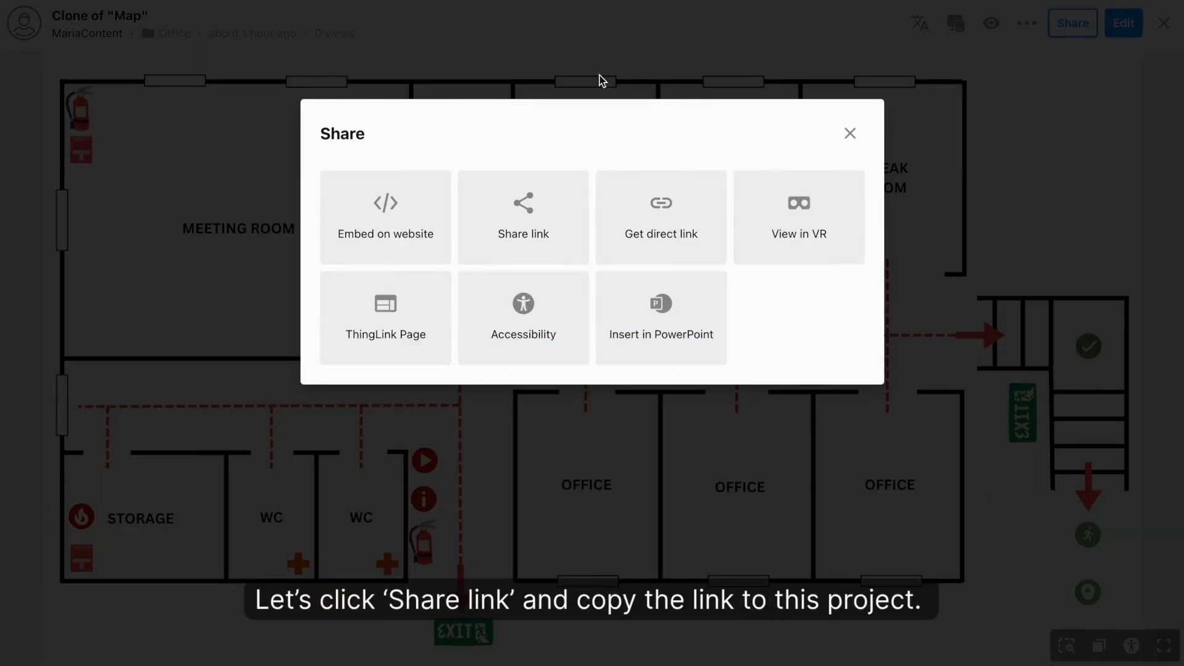
left_click(559, 186)
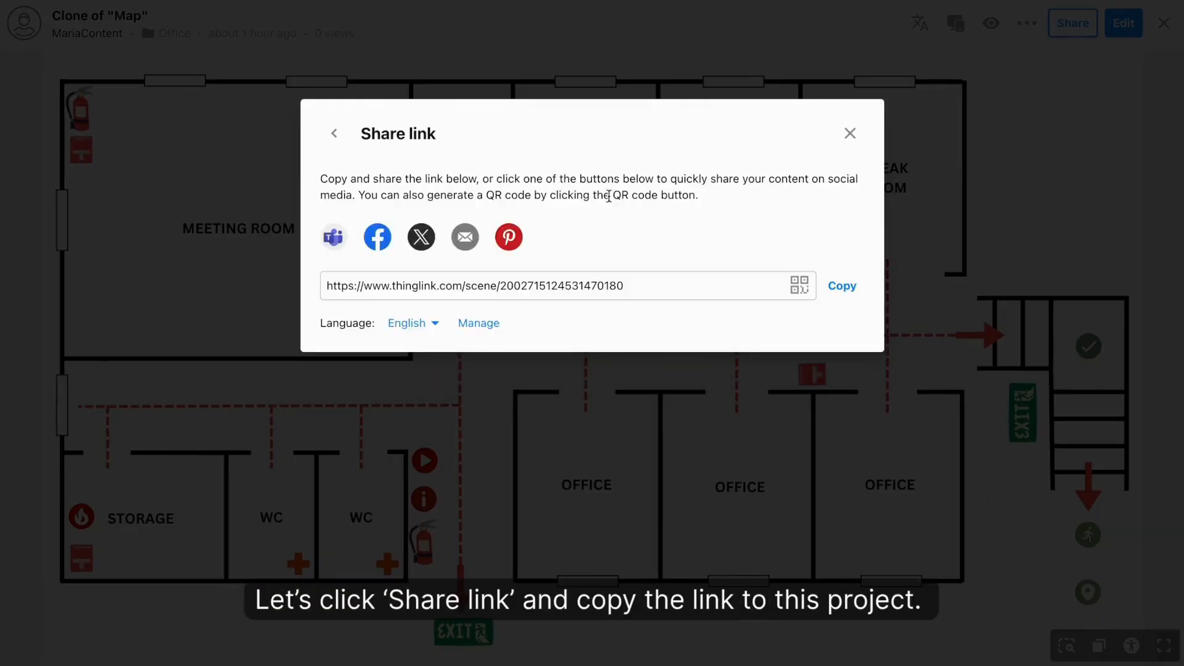
left_click(839, 290)
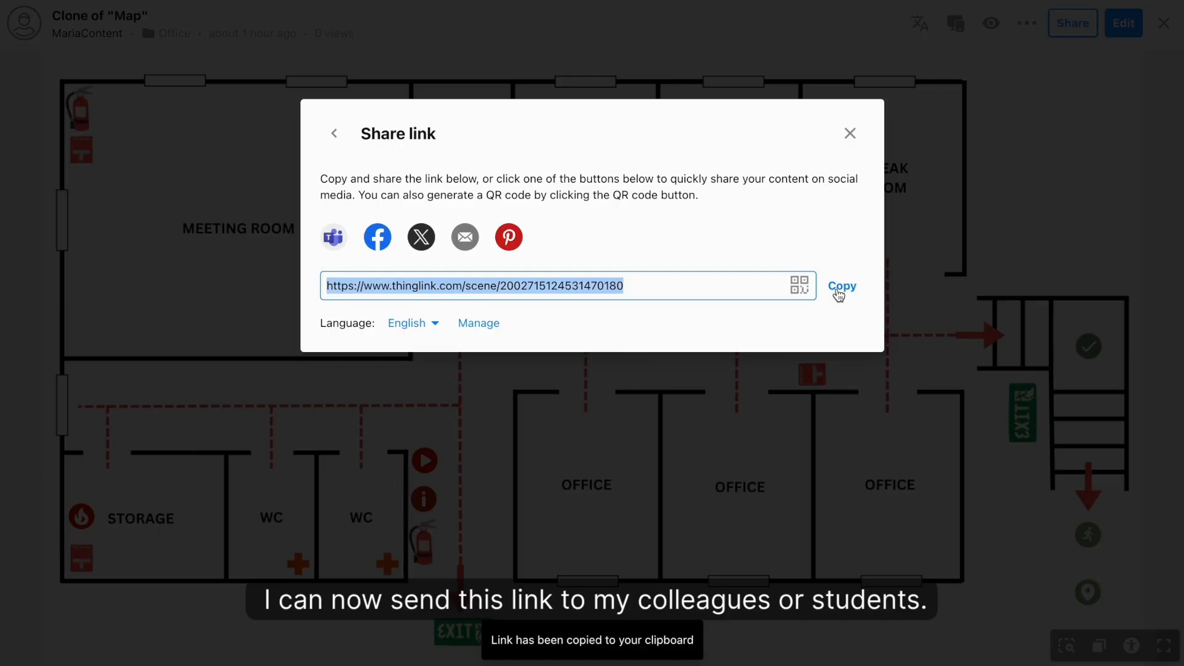
left_click(336, 136)
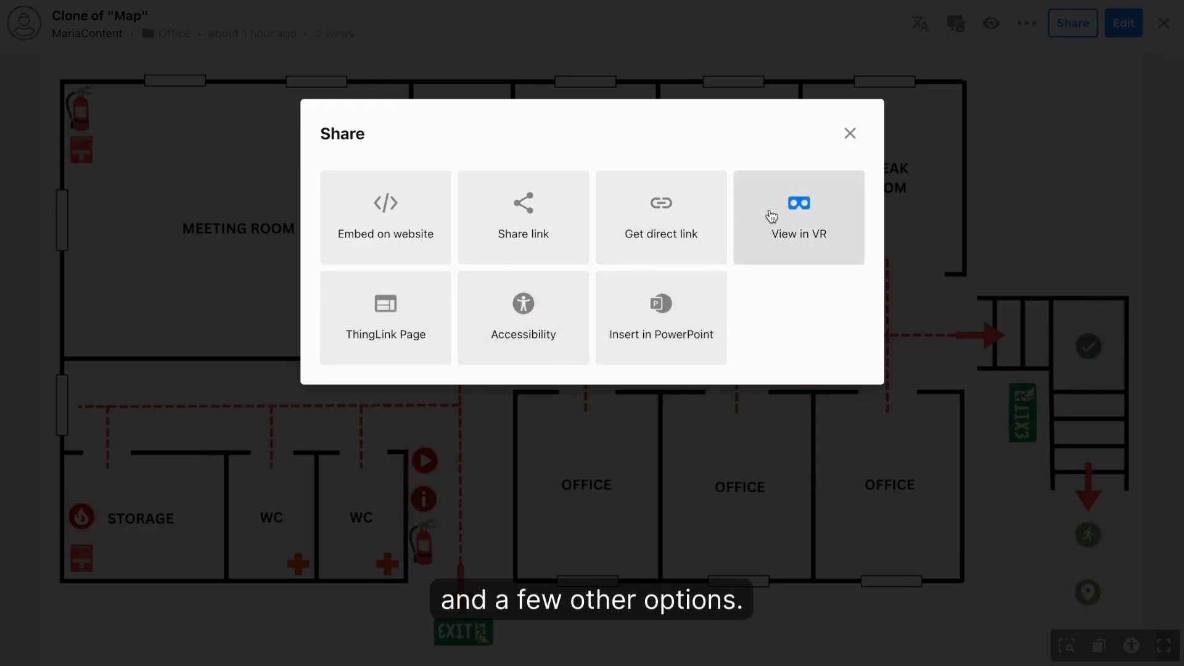
left_click(854, 138)
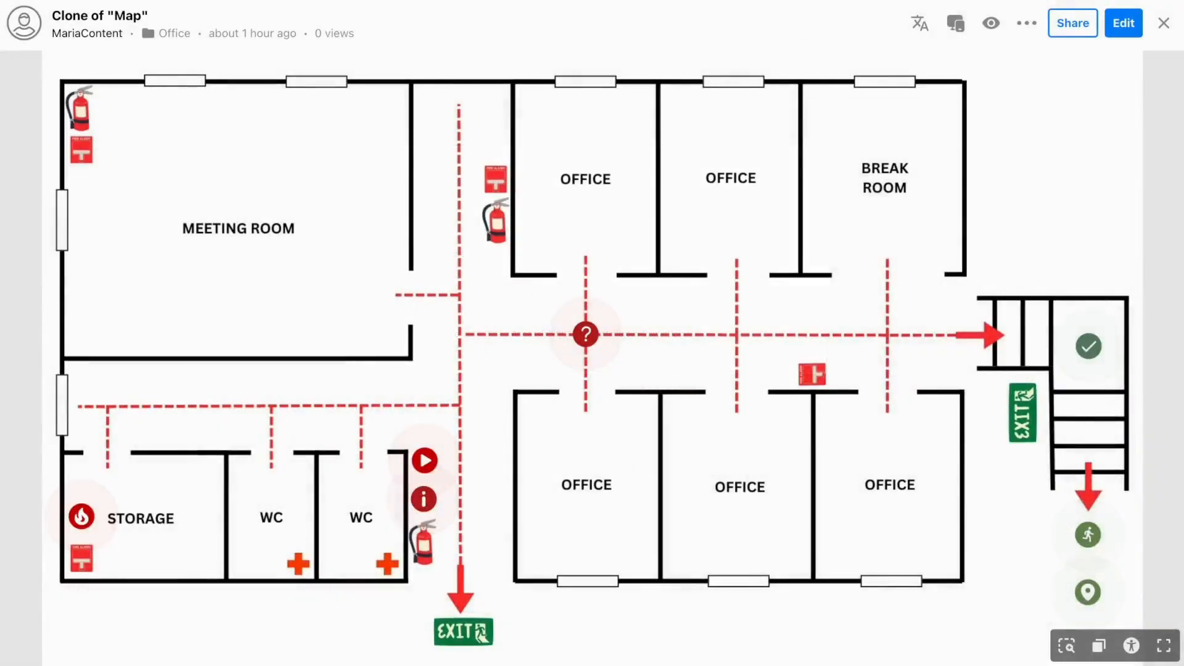